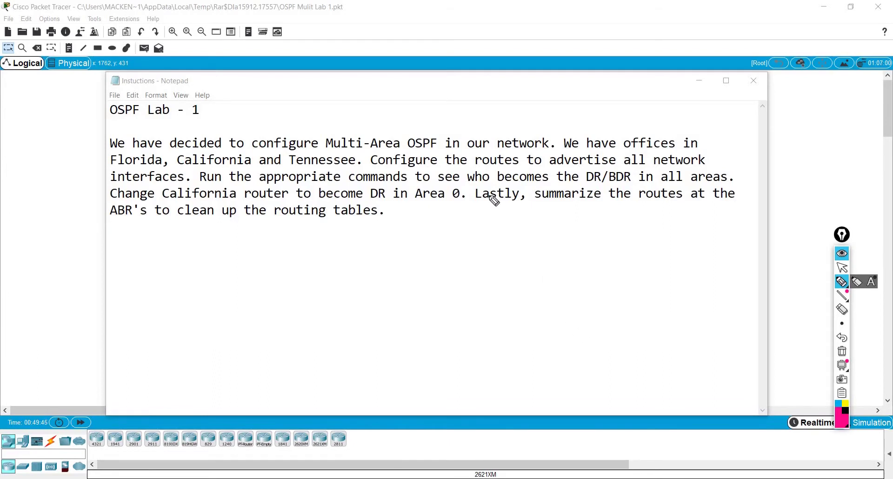
Underline the route summarization requirement in the lab instructions, clear the pen marks and minimize the notes to reveal the topology.
drag(480, 203, 512, 202)
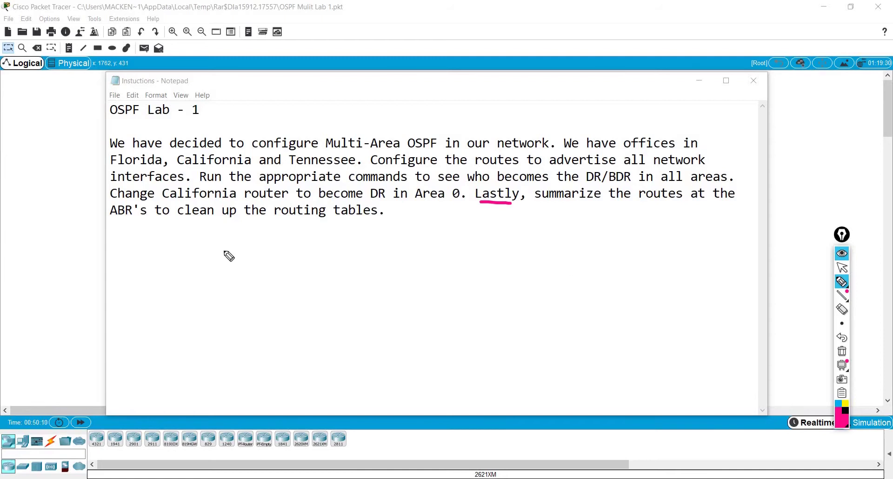
drag(190, 226, 212, 223)
click(842, 351)
click(841, 267)
click(700, 82)
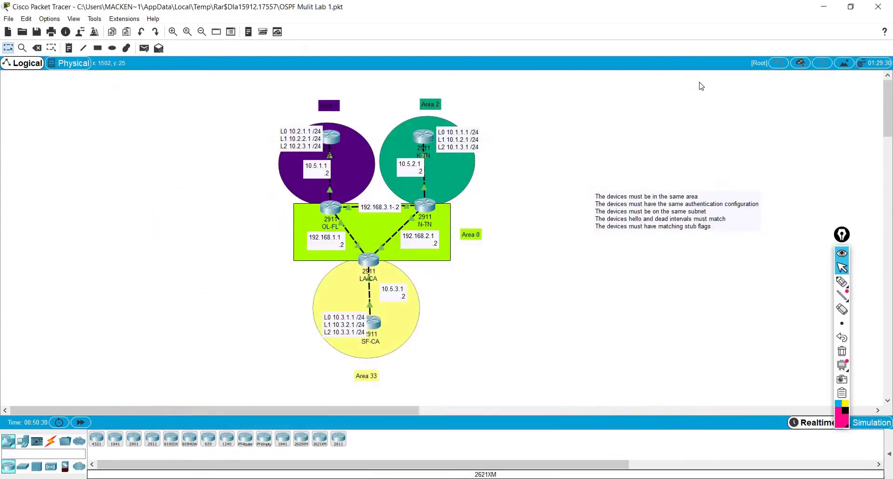
Frame the note listing the device matching requirements with freehand pen strokes on all four sides.
click(843, 281)
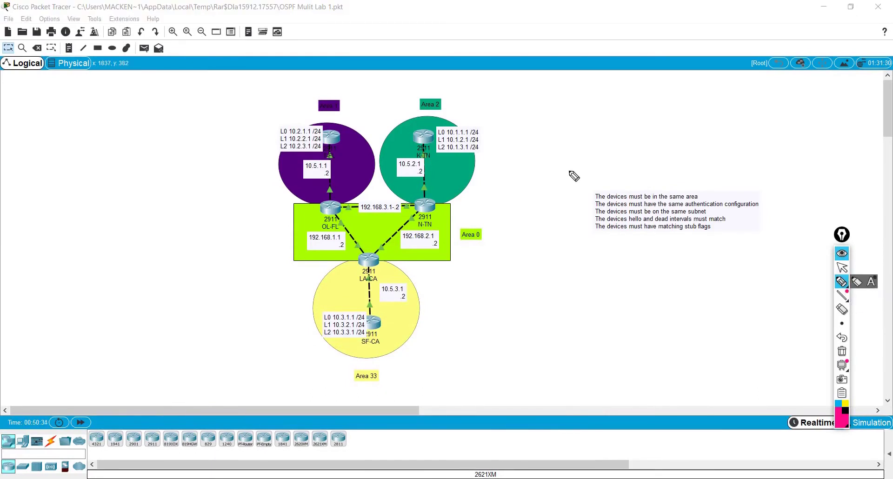
drag(584, 174, 585, 234)
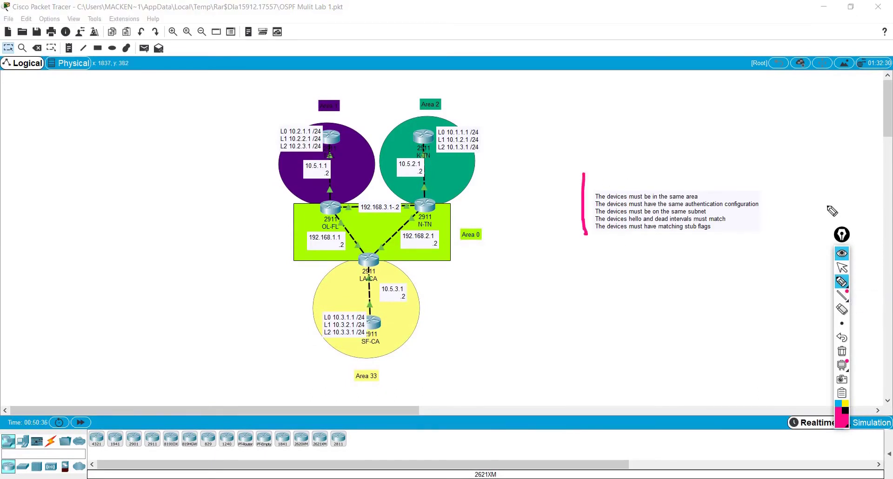
drag(769, 172, 776, 248)
drag(603, 259, 685, 263)
drag(625, 171, 665, 172)
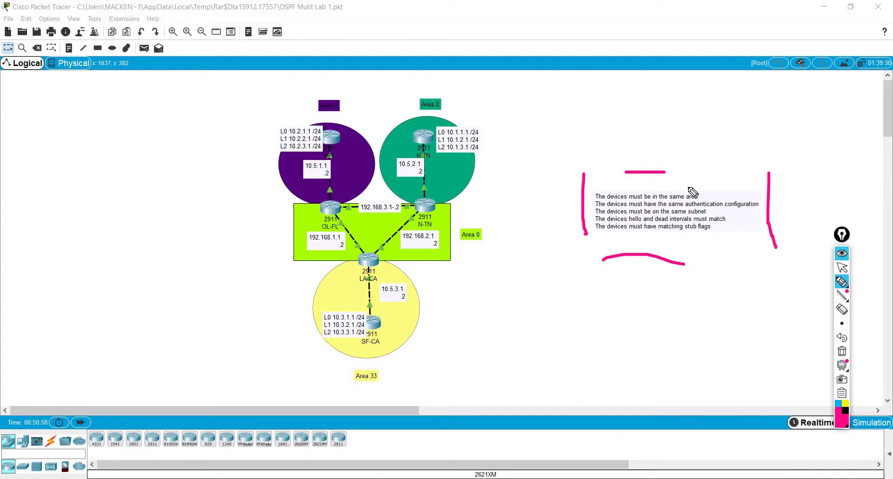
Place pen dots beside the individual device requirements in the note, emphasizing the same-area rule.
click(704, 195)
click(760, 205)
click(713, 212)
drag(704, 195, 705, 191)
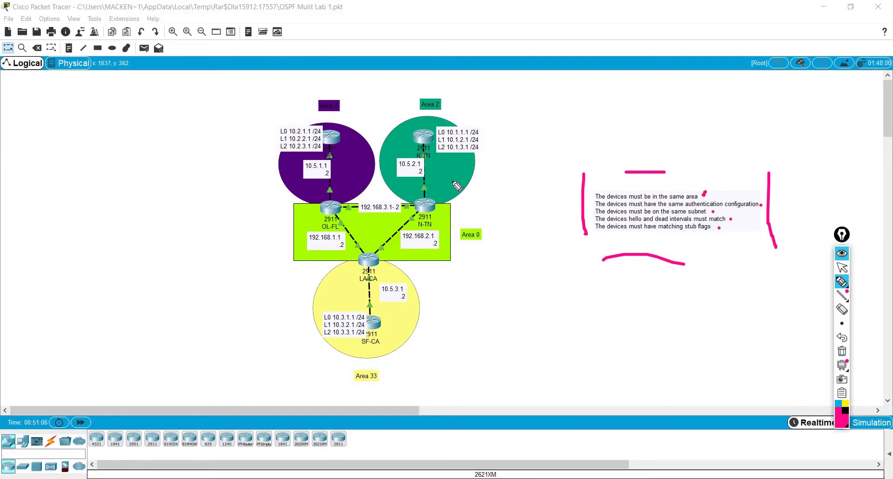
Mark both ends of the Area 2 link above N-TN with the pen, and clear all pen marks.
click(428, 156)
click(427, 196)
drag(429, 173, 428, 158)
key(ctrl+shift+c)
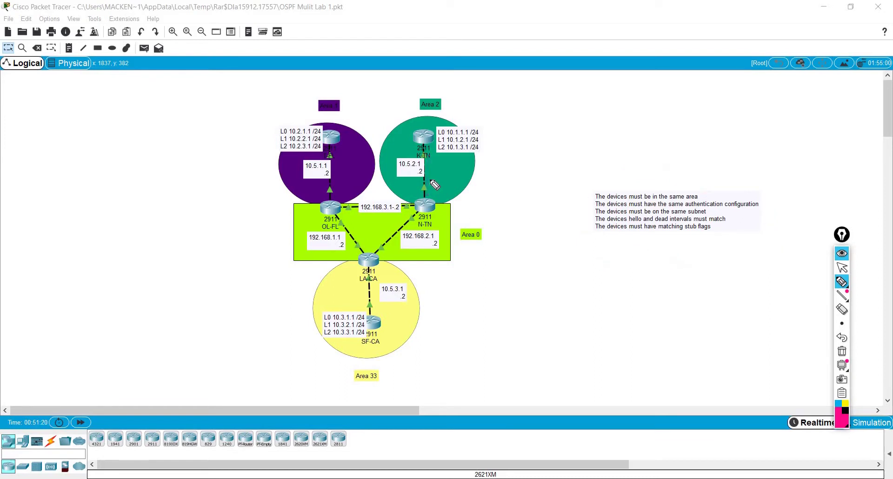
Mark the same-subnet requirement and the two ends of the Area 2 link above N-TN.
click(710, 212)
drag(429, 161, 430, 155)
drag(428, 194, 429, 188)
Mark the hello and dead intervals rule, write mismatched timers 10 and 20 beside the Area 2 routers, and clear the drawings.
click(727, 219)
mouse_move(428, 194)
mouse_down()
mouse_move(432, 179)
mouse_move(442, 185)
mouse_up()
click(449, 180)
mouse_move(449, 114)
mouse_down()
mouse_move(447, 125)
mouse_move(482, 120)
mouse_up()
click(452, 117)
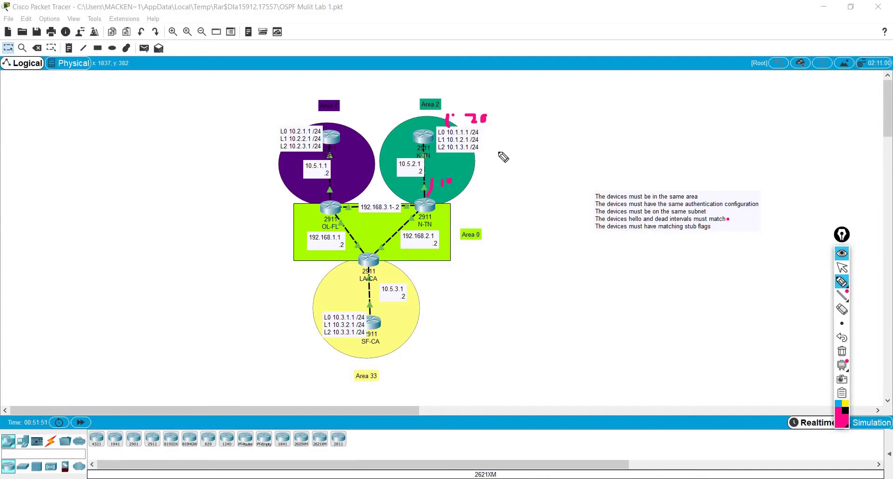
key(ctrl+shift+c)
Open router N-TN's command line, enter global configuration mode and start OSPF with process ID 1.
click(842, 267)
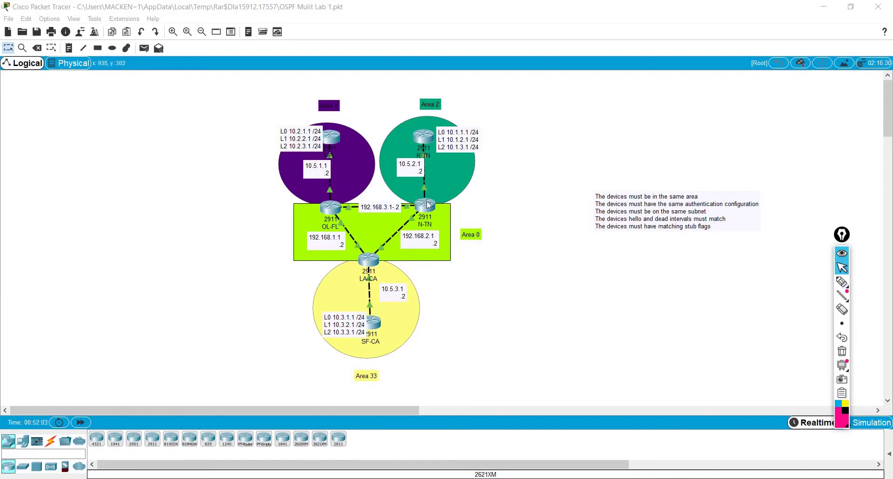
click(426, 203)
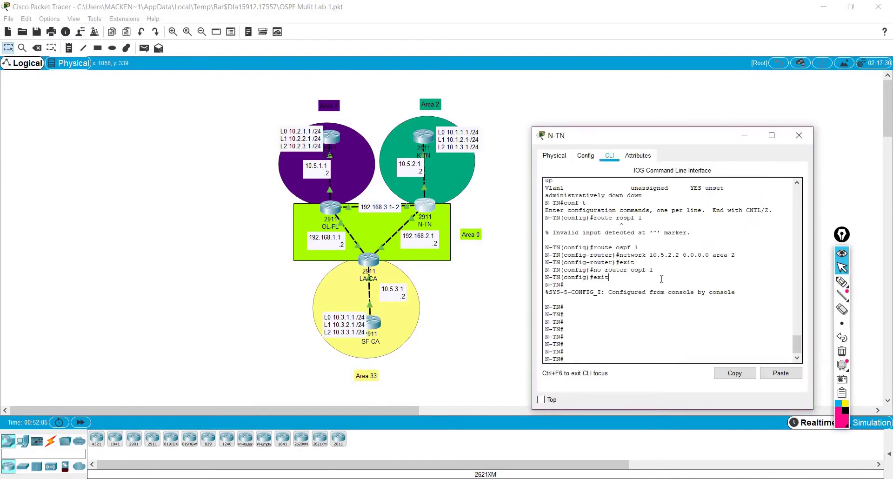
text(conf t)
key(Return)
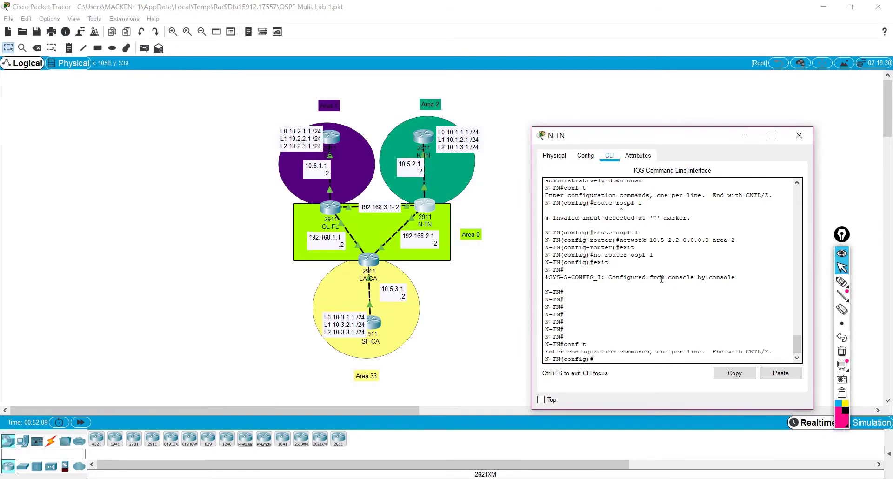
text(router ospf ?)
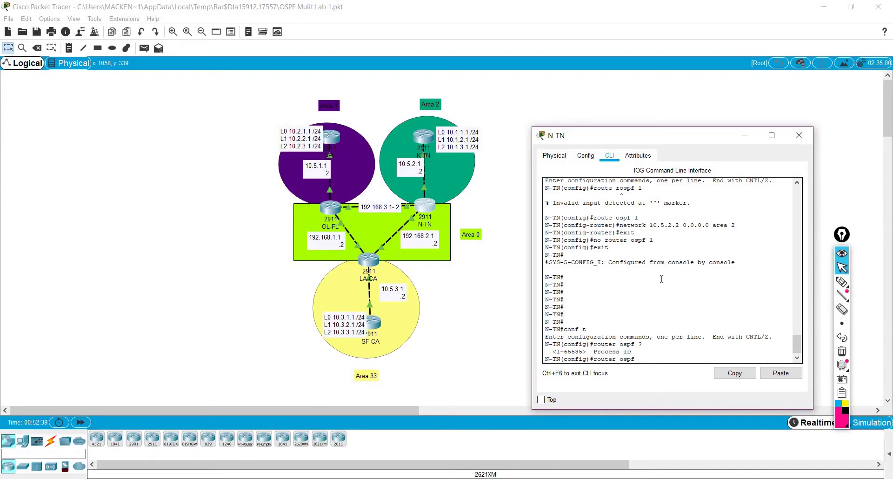
text(1)
key(Return)
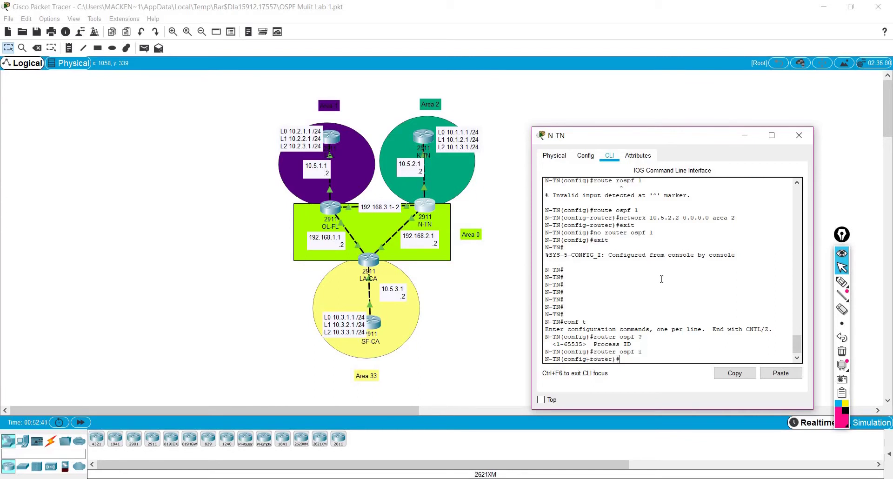
List the OSPF router configuration commands, point out area, network and router-id with pen dots, and remove the marks.
text(?)
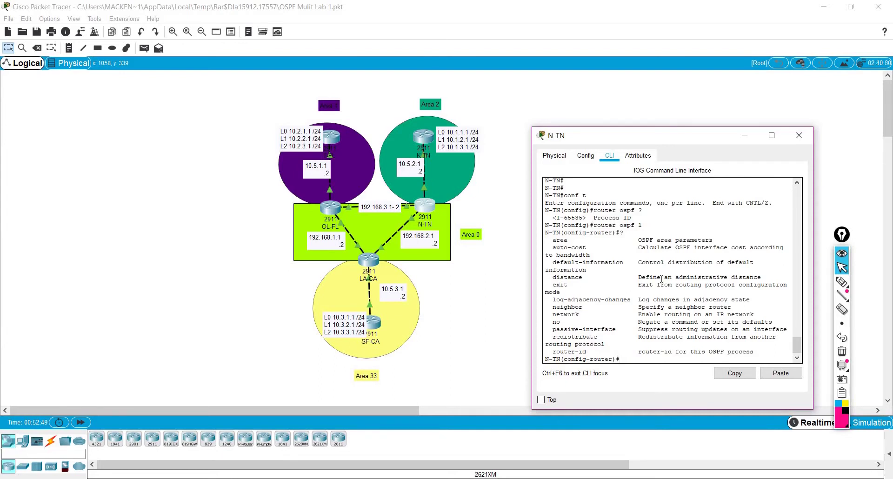
click(841, 282)
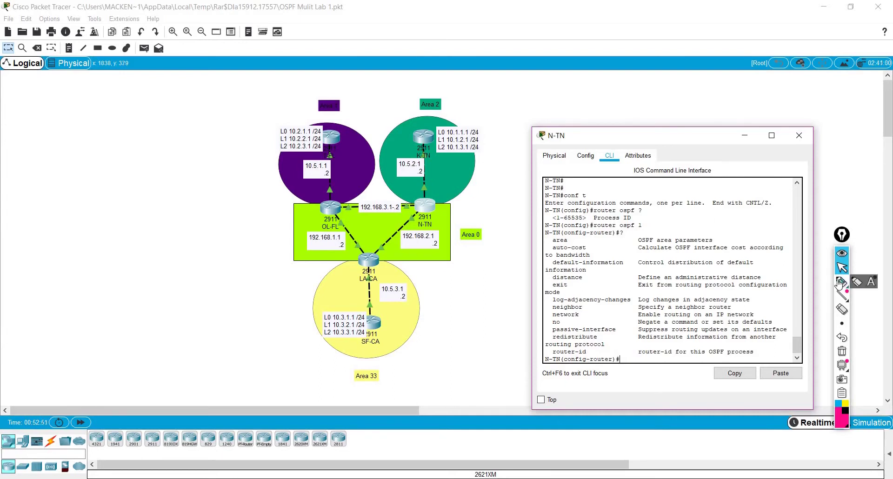
click(577, 240)
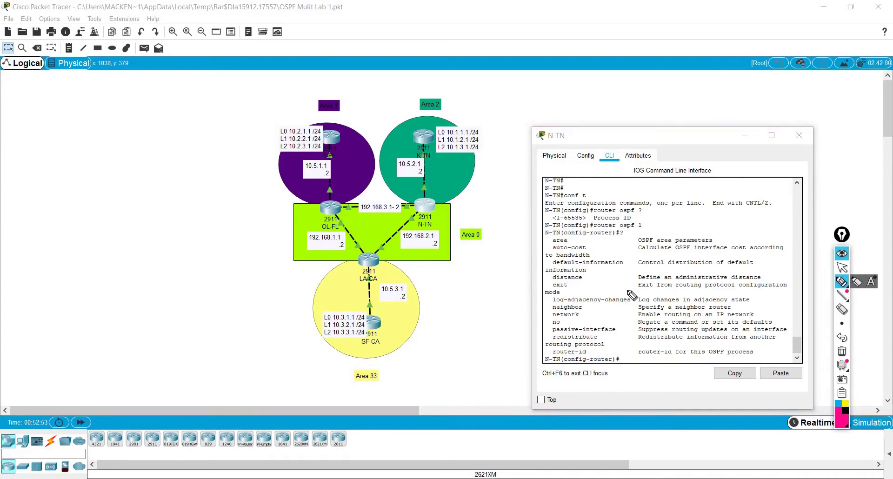
click(582, 316)
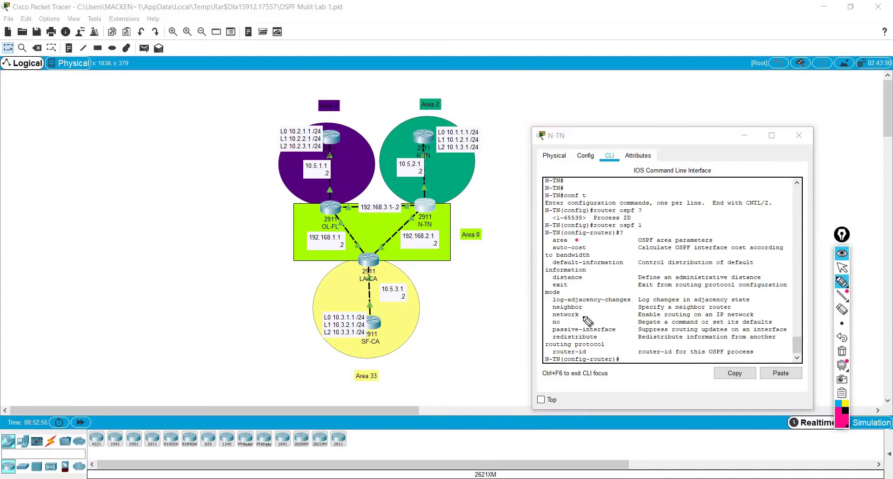
click(594, 352)
click(590, 352)
drag(602, 350, 593, 352)
key(ctrl+z)
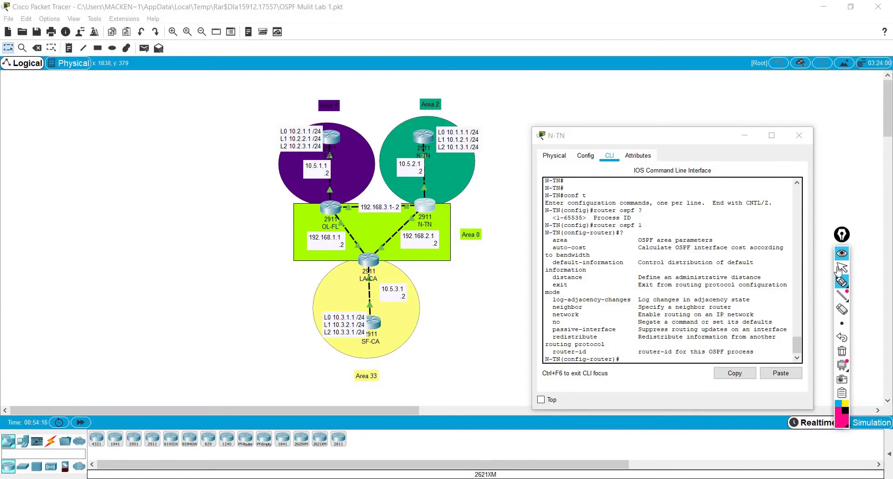
Begin a network statement on N-TN for 192.168.0.0 with wildcard 0.0.255.255, consulting the command help for its arguments.
click(842, 268)
click(642, 360)
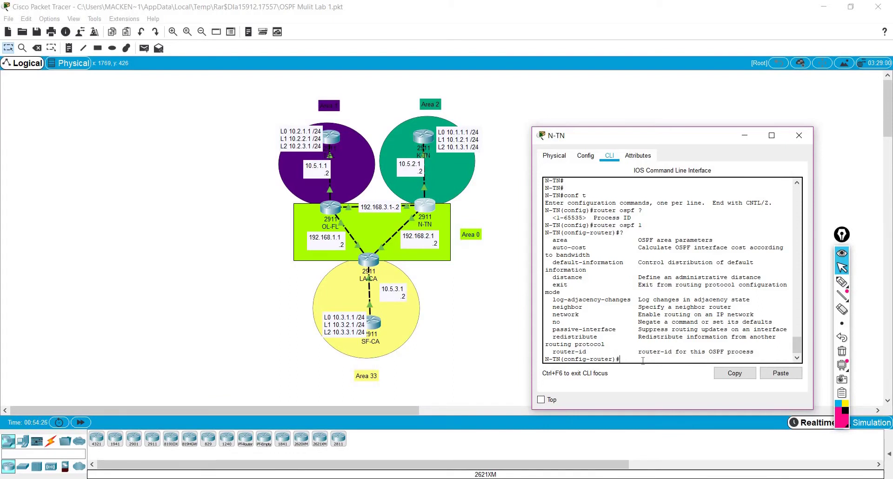
text(network ?)
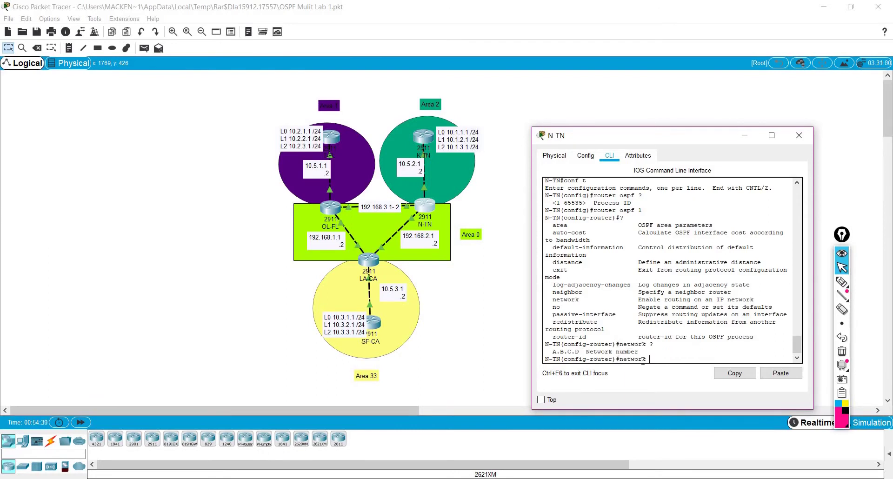
text( 192.168.0.0 ?)
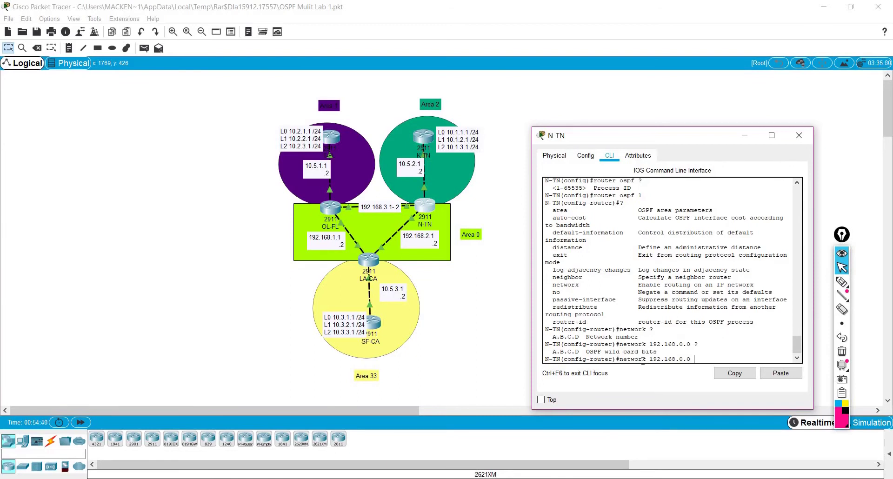
text(0.0.255.255)
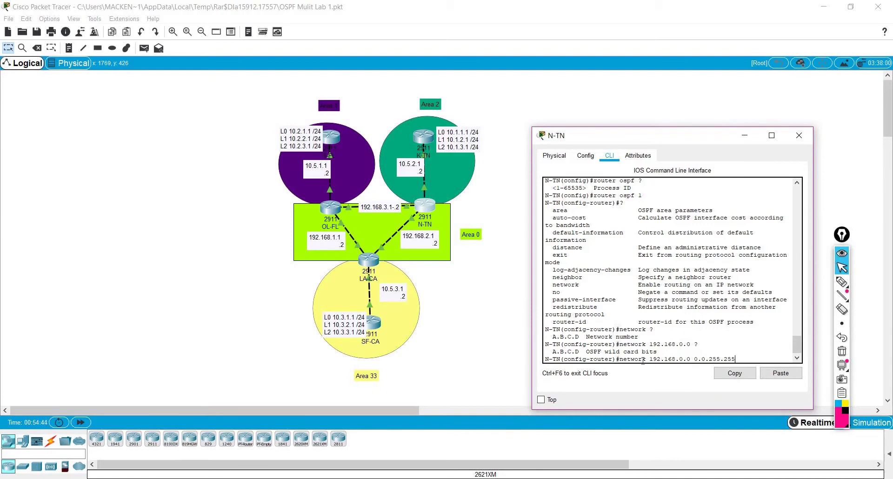
Bring up the Instructions notes, narrow their window beside the N-TN console and add the networks 192.168.2.0 and 192.168.3.0.
click(840, 282)
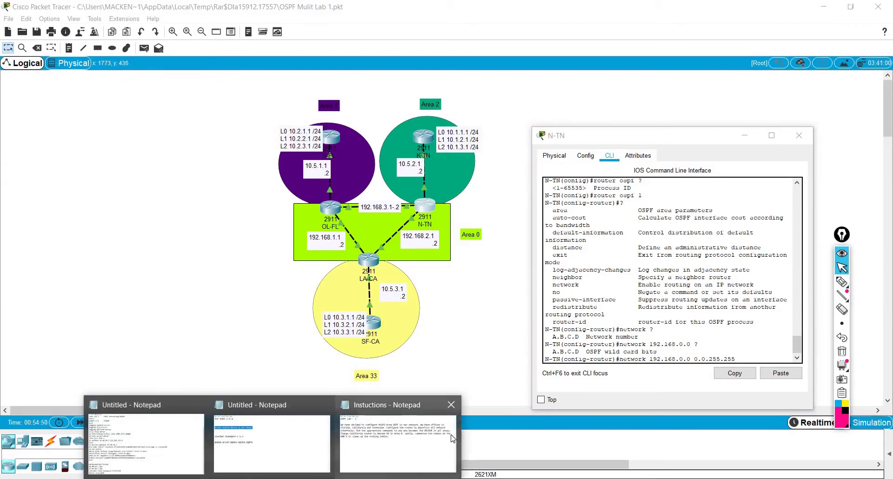
click(398, 437)
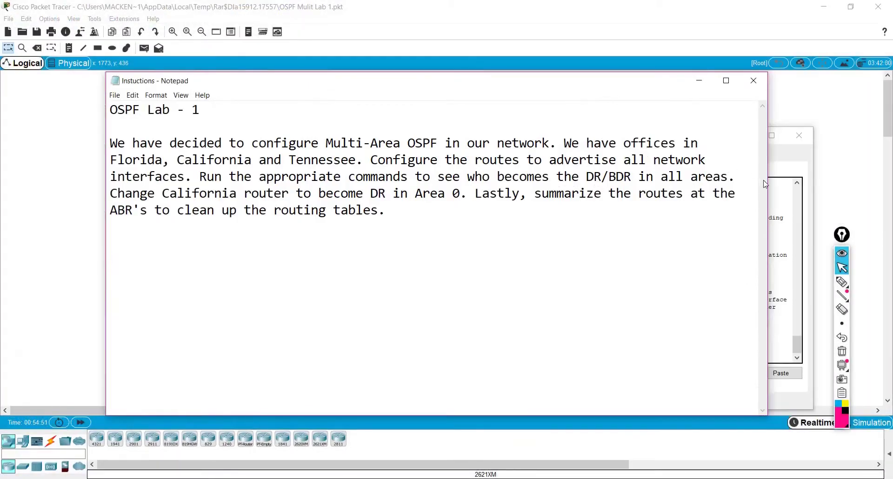
drag(767, 183, 501, 171)
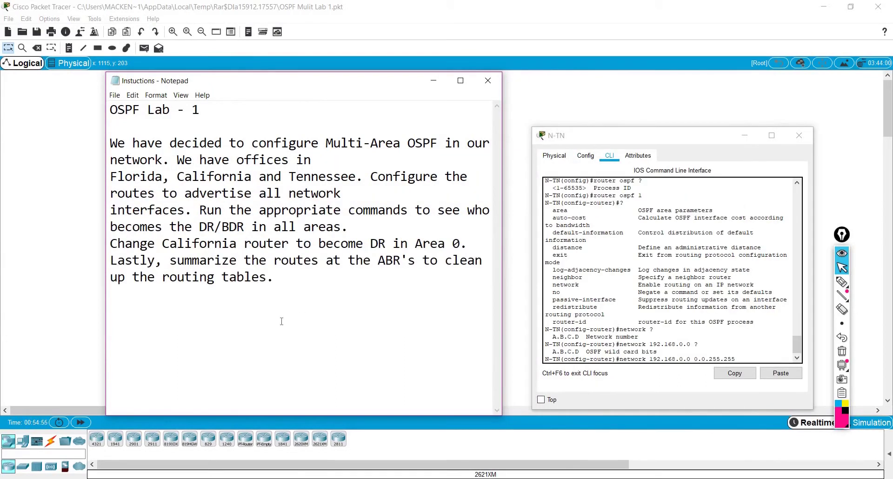
text(192.168.2.0)
key(Return)
text(192.168.3.0)
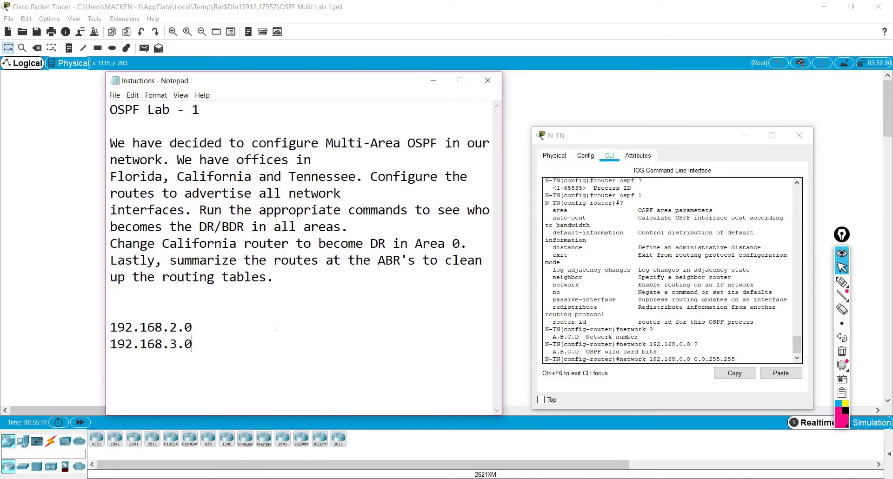
key(Return)
Draw a line after the shared 192.168 octets and add the wildcard 0.0.255.255 beside 192.168.3.0 in the notes.
click(841, 281)
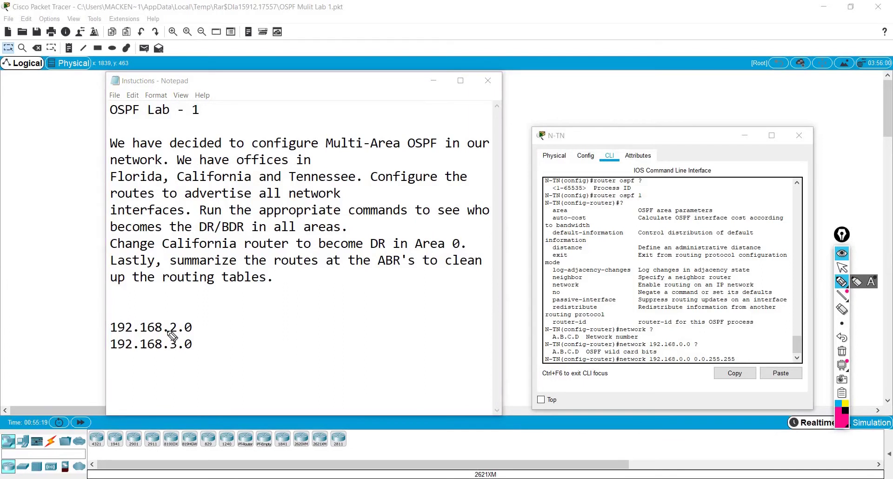
drag(167, 316, 166, 359)
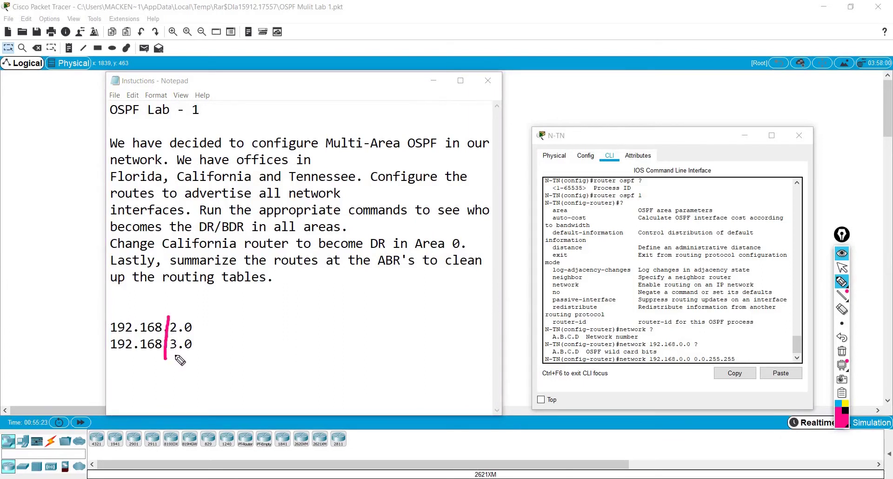
click(841, 269)
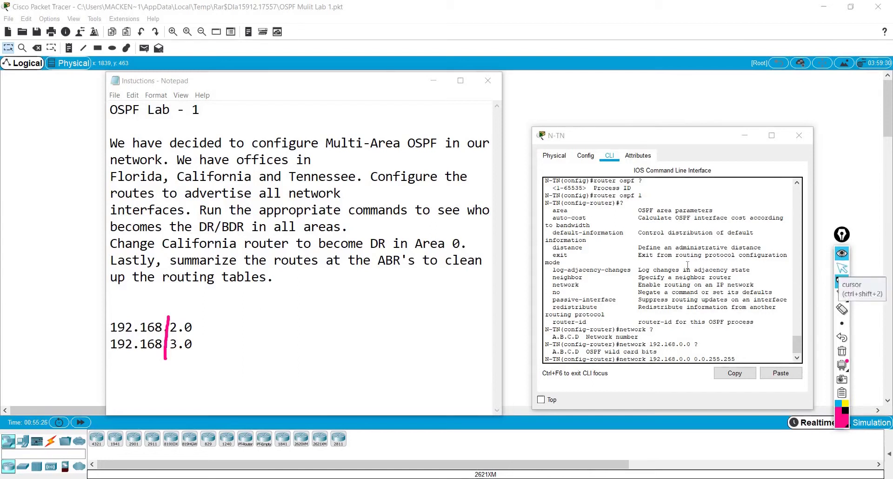
click(220, 346)
text(0.0.255.255)
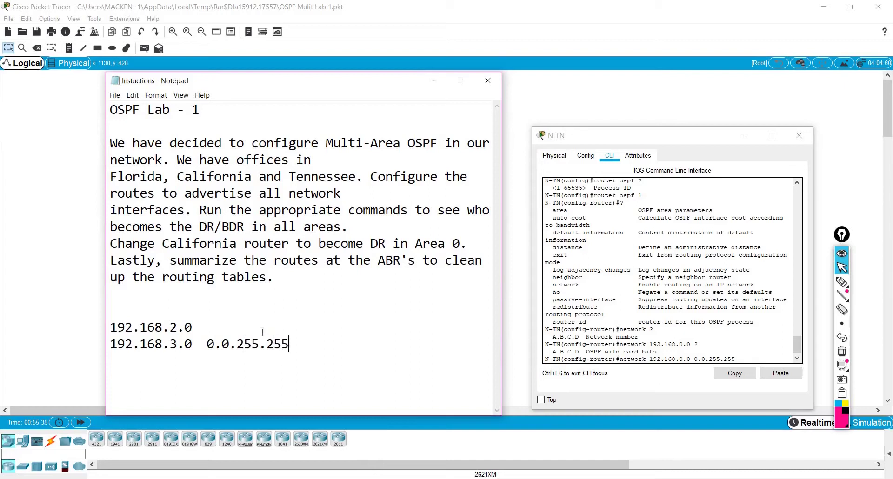
Draw a divider before the wildcard's 255.255 octets in the notes and underline them.
click(842, 281)
click(234, 325)
mouse_move(234, 325)
mouse_down()
mouse_move(233, 365)
mouse_move(245, 353)
mouse_move(285, 354)
mouse_up()
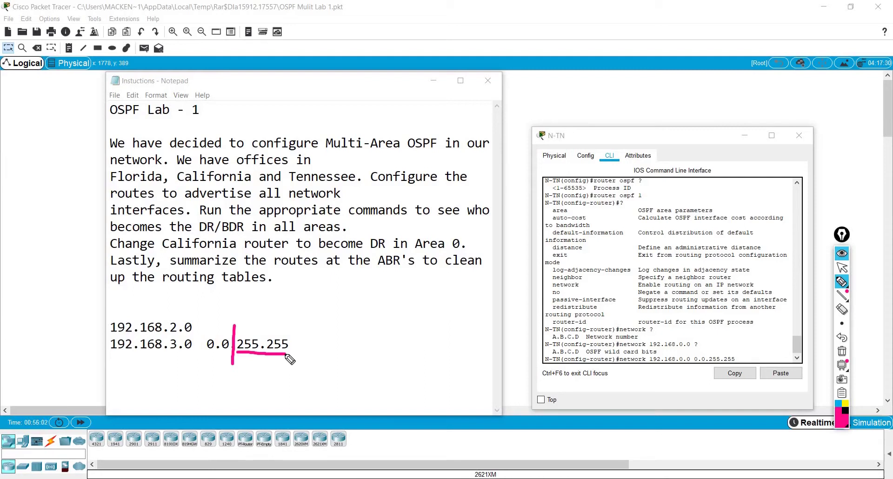
Minimize the notes and complete N-TN's 192.168.0.0 0.0.255.255 network statement by assigning it to area 0.
click(843, 268)
click(434, 81)
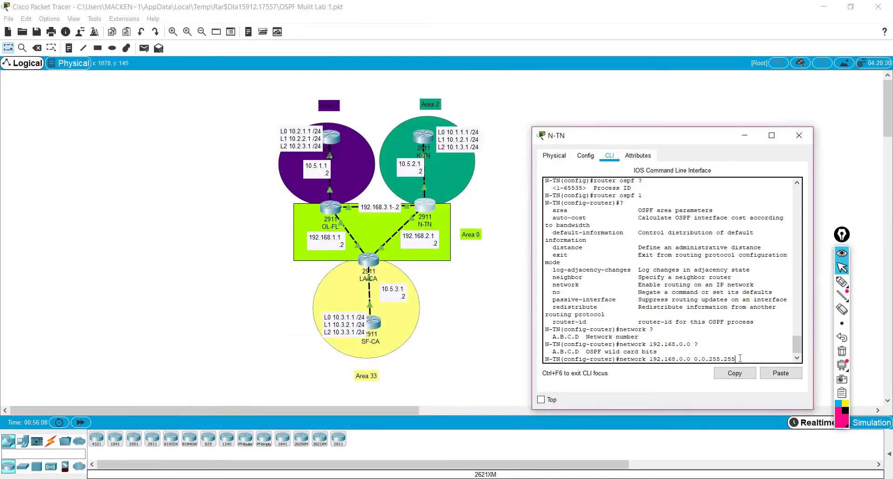
text(area ?)
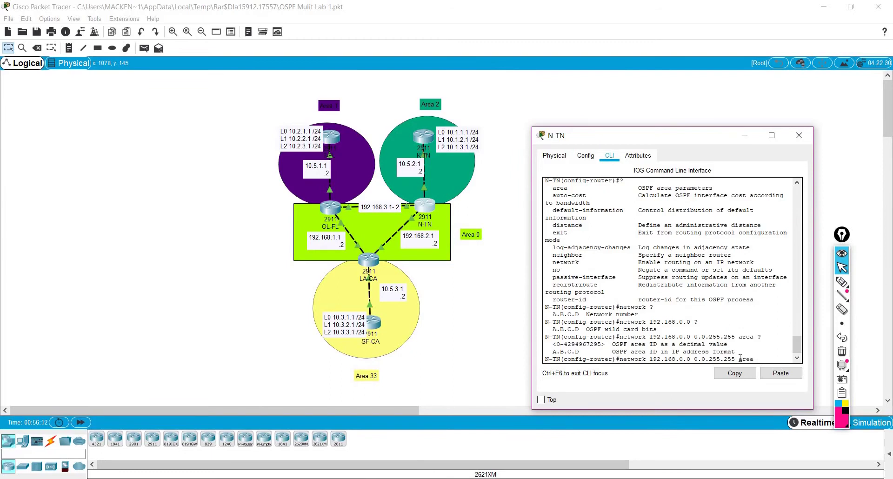
key(Return)
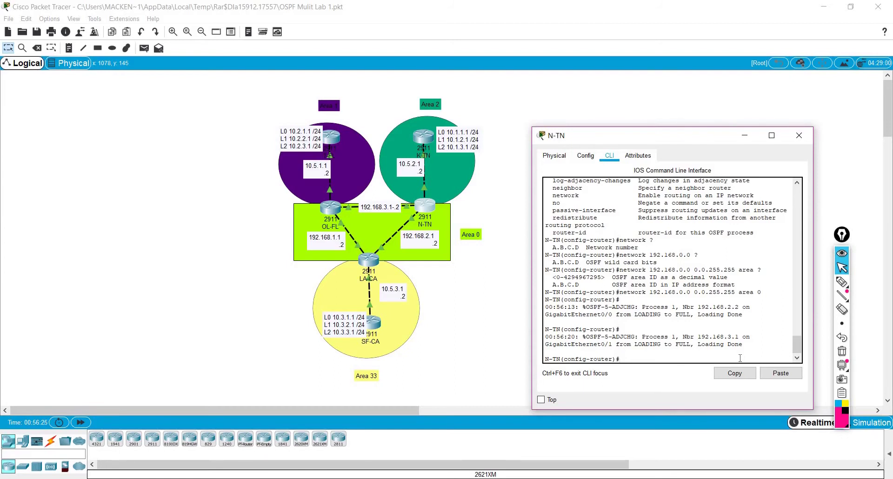
Advertise N-TN's 10.5.2.2 interface in OSPF with wildcard 0.0.0.0 in area 2 and exit configuration mode.
text(etwrok)
key(BackSpace)
key(BackSpace)
key(BackSpace)
text(ork 10.5.2.2 0.0.0.0 area 2)
key(Return)
text(exit)
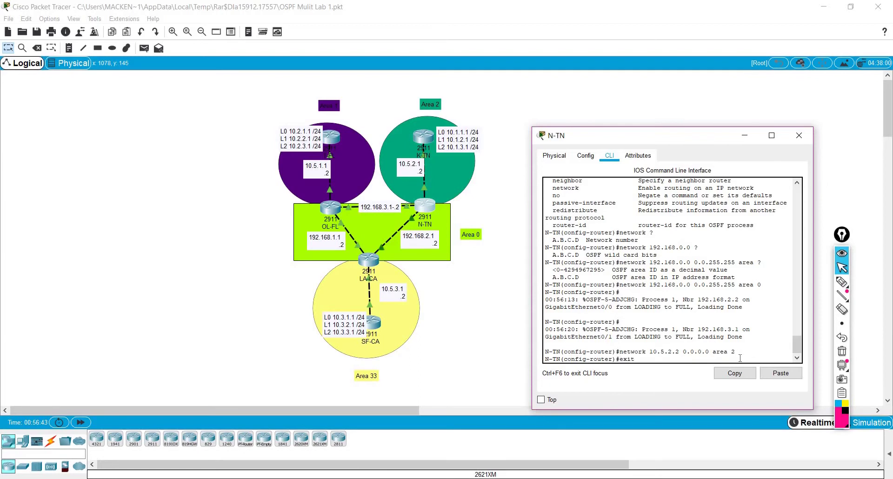
key(Return)
text(exit)
key(Return)
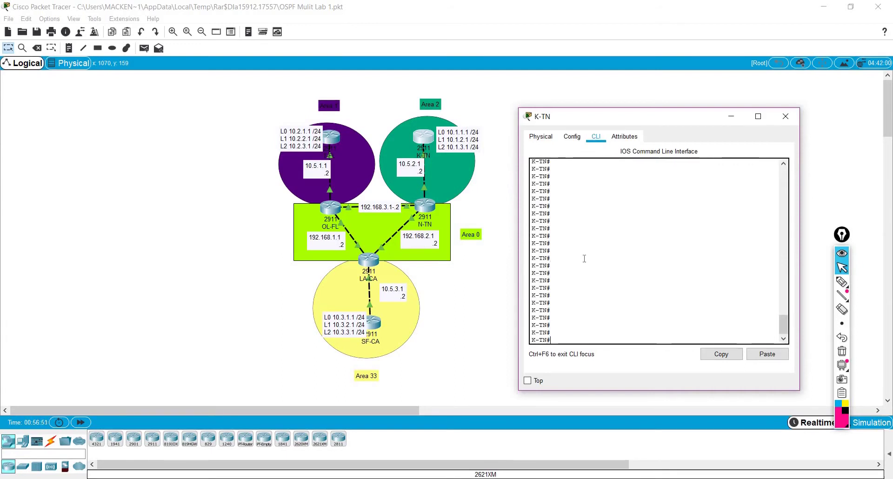
Start OSPF process 1 on K-TN, set its router ID to 1.1.1.1 and return to global configuration.
text(conf t)
key(Return)
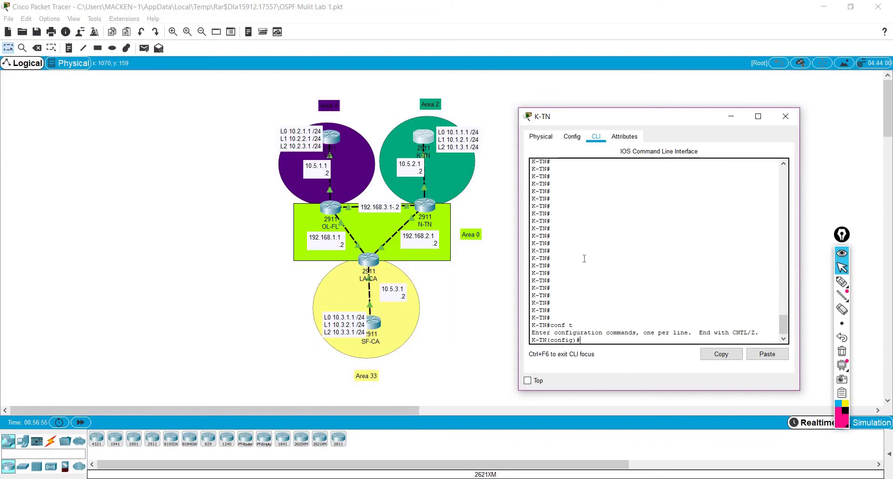
text(router ospf 1)
key(Return)
text(rou)
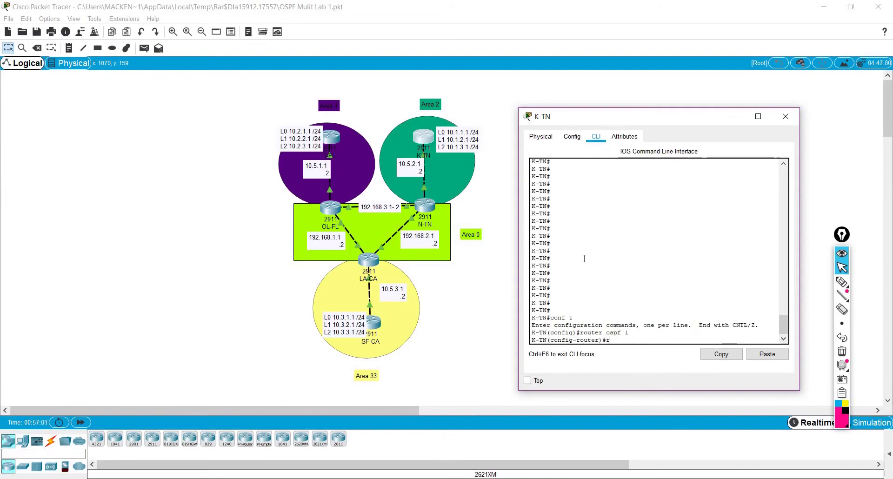
text(ter)
key(Tab)
text(1)
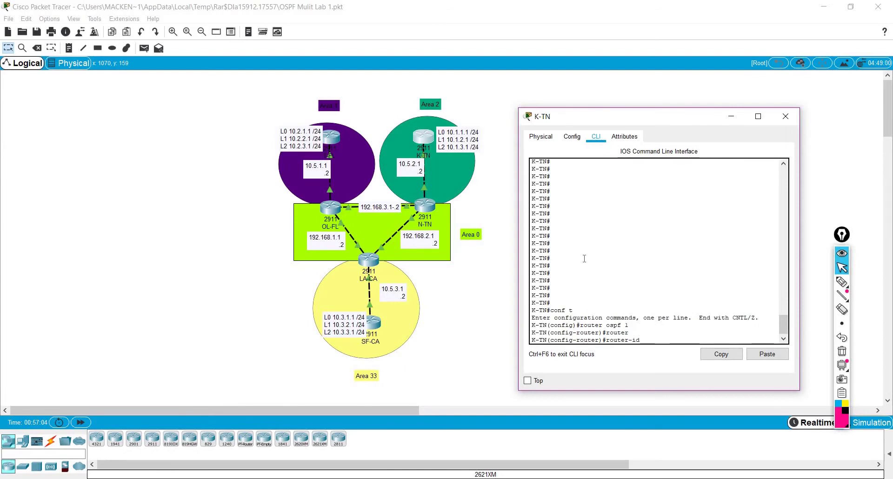
text(.1.1.1)
key(Return)
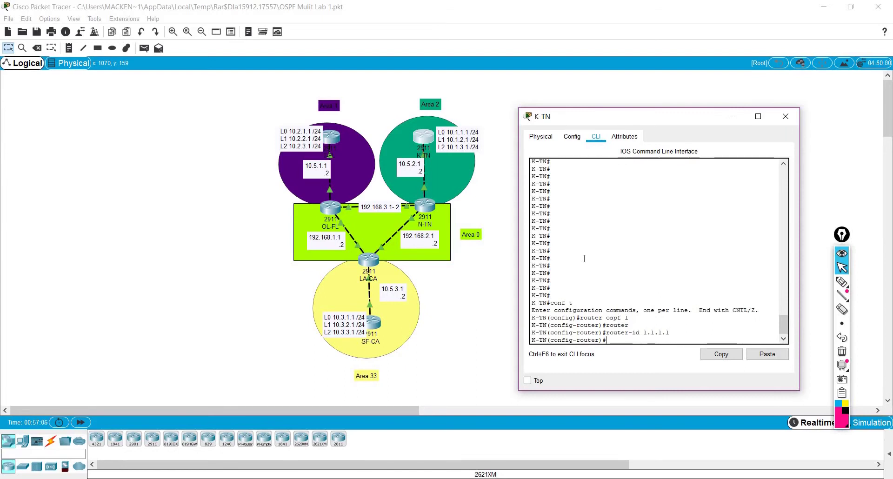
text(exit)
key(Return)
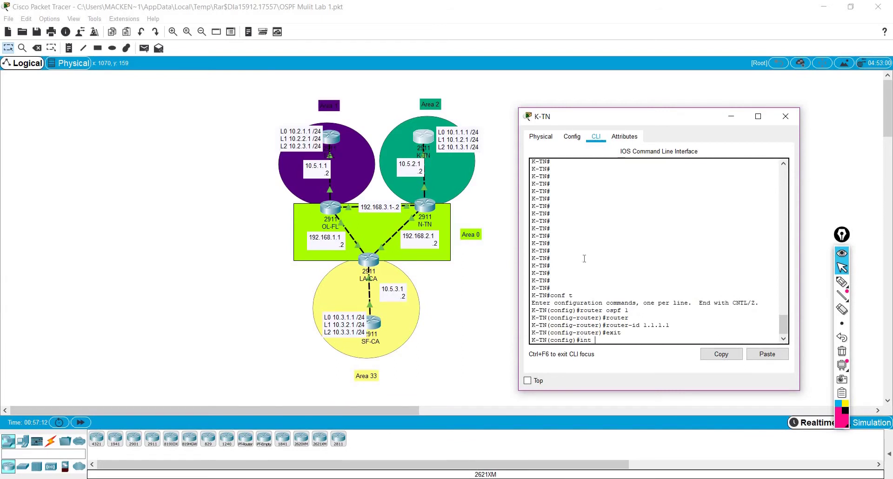
List K-TN's interface addresses and advertise network 10.1.0.0 0.0.255.255 under OSPF process 1 in area 2.
text(do show ip int br)
key(Return)
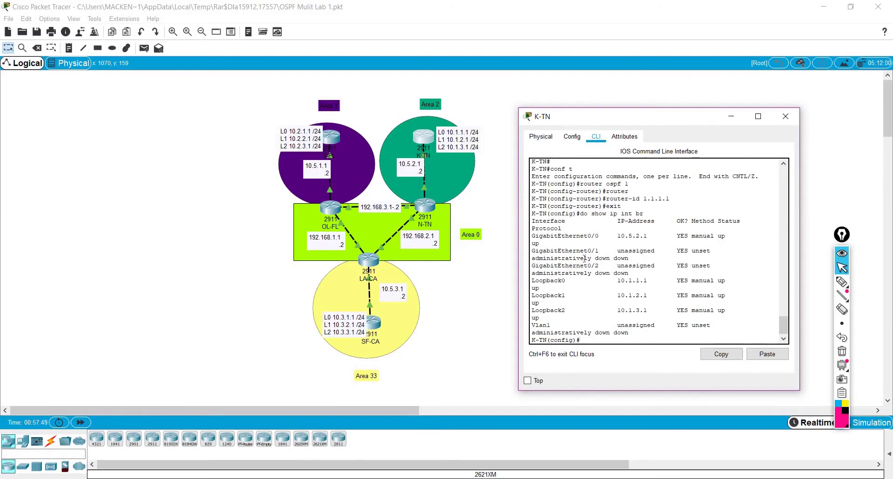
text(route rospfospf 1)
key(Return)
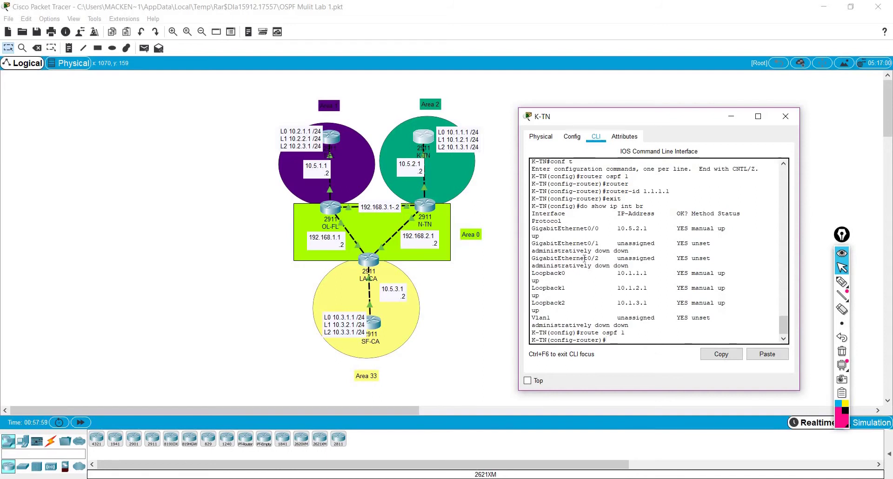
text(network 10.1.0.0 0.0.255.255 area 2)
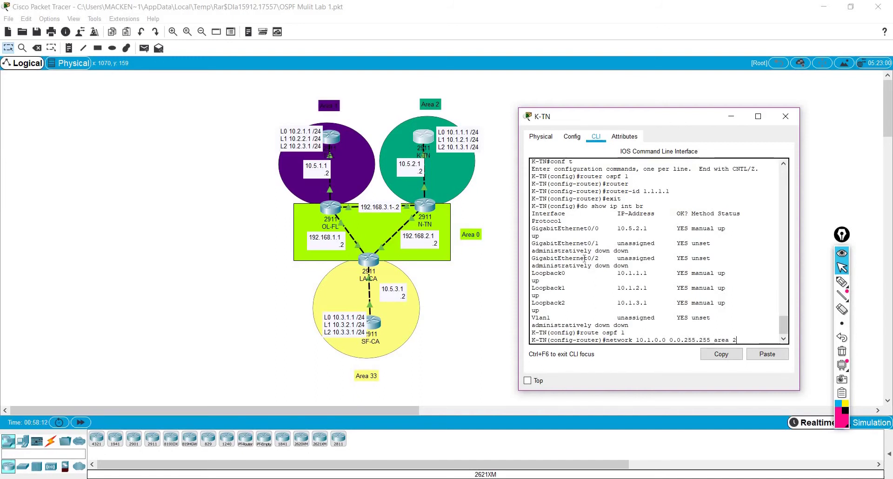
key(Return)
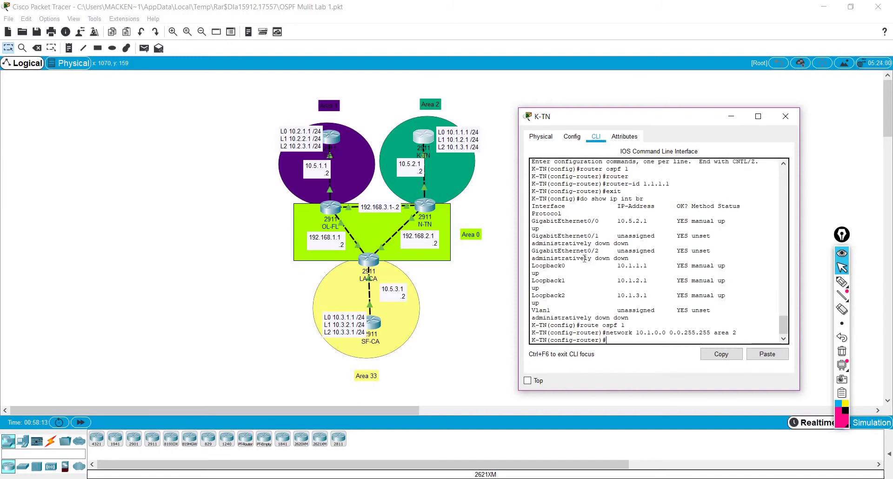
text(exit)
key(Return)
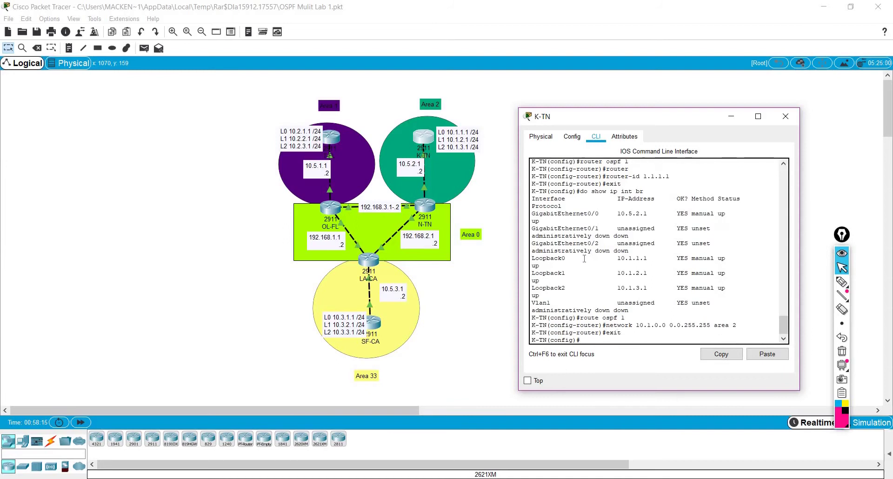
Assign K-TN's interface g0/0 to OSPF process 1 area 2, checking the command help, and return to privileged mode.
text(int g0/0)
key(Return)
text(ip ospf )
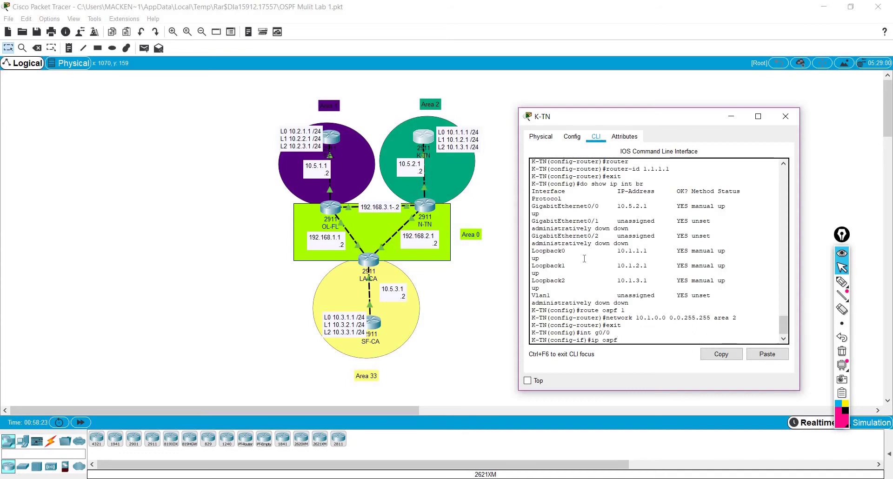
text(?)
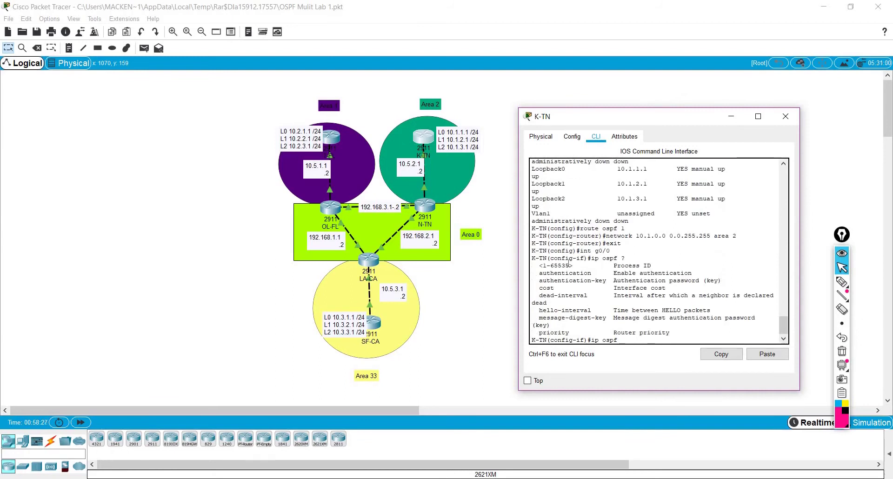
text(1)
key(Return)
text(ip ospf 1 ?)
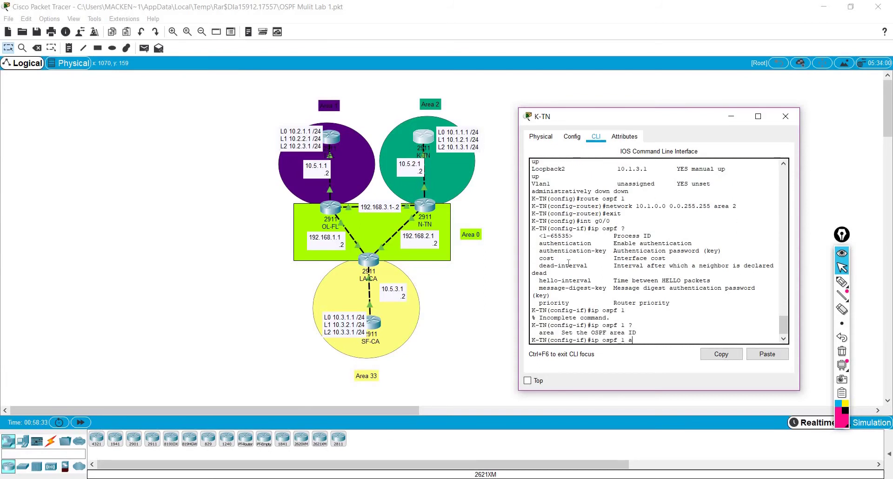
text(area 2)
key(Return)
text(ex)
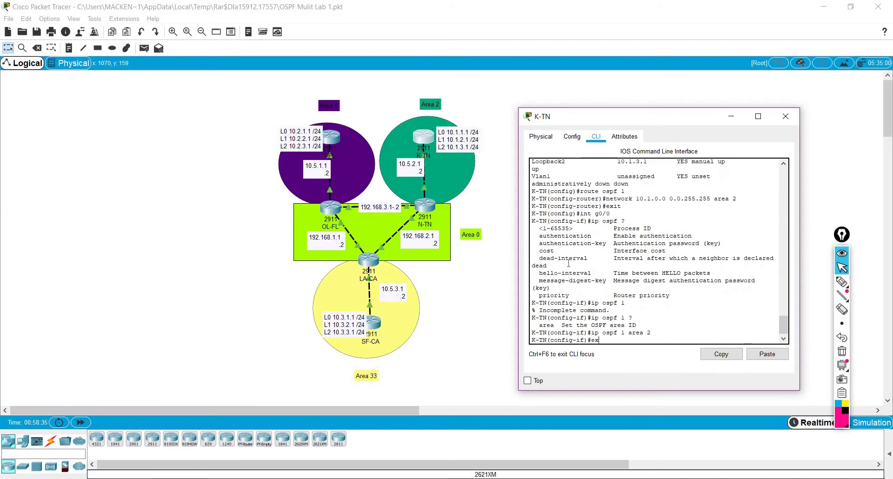
text(it)
key(Return)
key(Return)
key(Return)
key(Return)
key(ctrl+z)
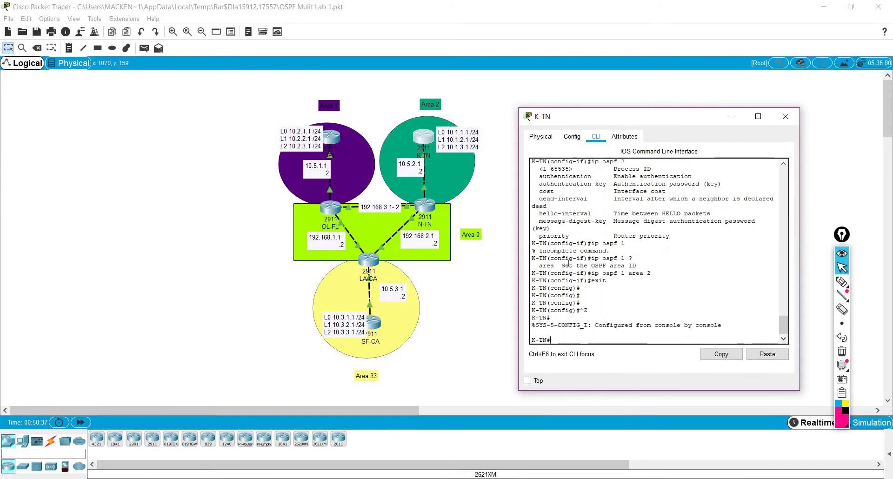
Display K-TN's IP routing table, repeating the command to examine the OSPF inter-area routes.
key(Return)
key(Return)
key(Return)
text(show ip ro)
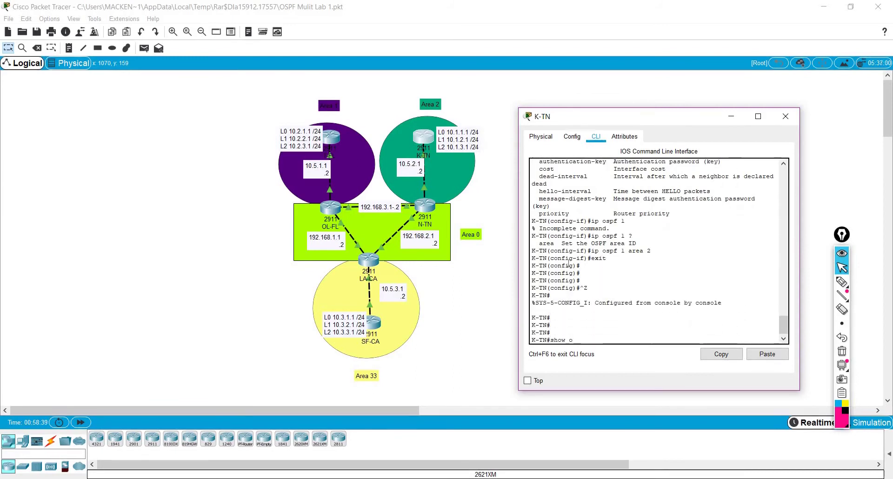
key(Return)
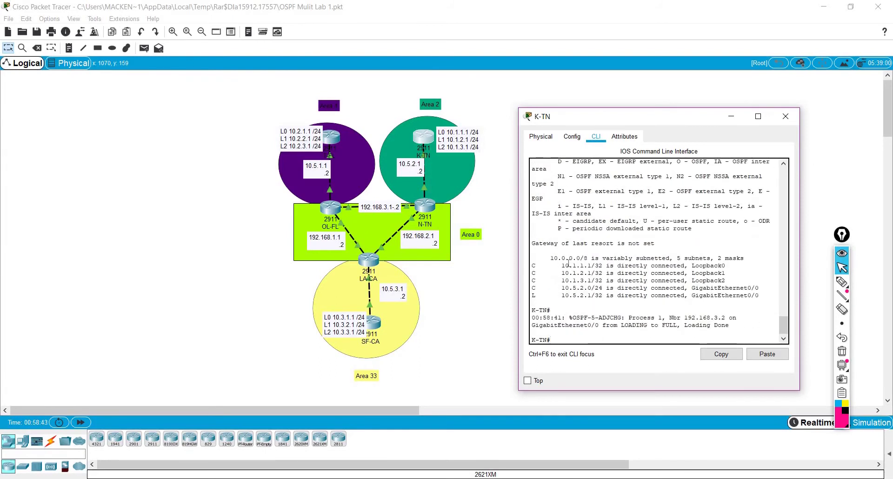
scroll(568, 263, up, 1)
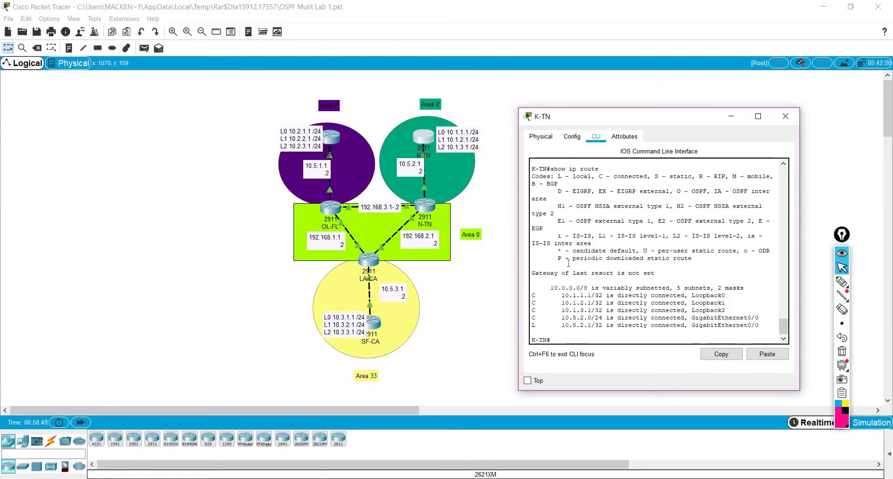
key(Up)
key(Return)
key(space)
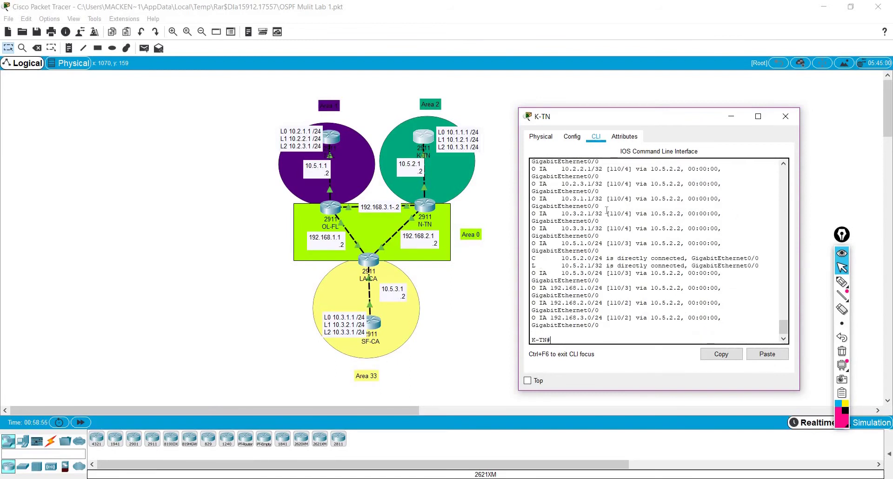
Mark the 10.2.2.1 route and draw pen arrows from Area 2 to the purple area and to Area 33.
click(841, 283)
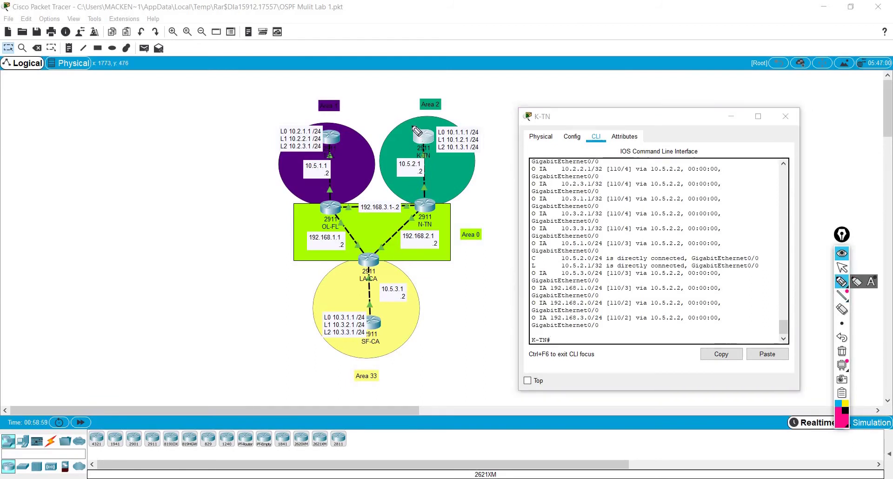
click(573, 172)
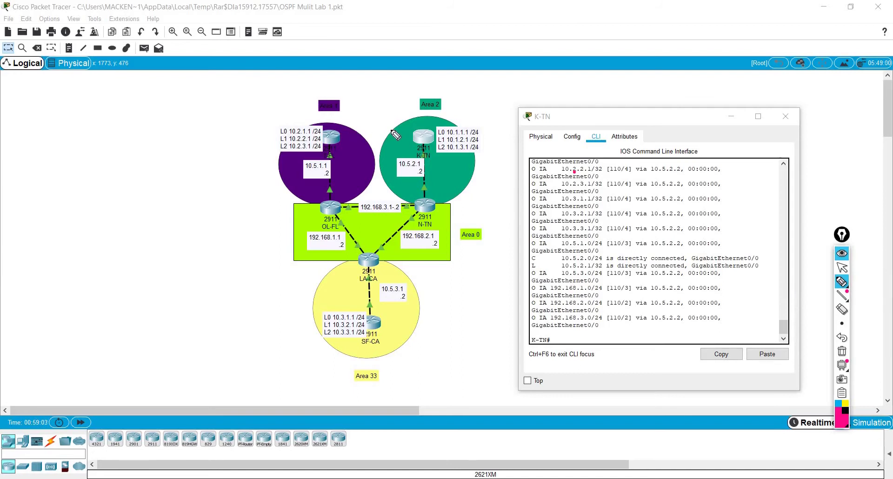
mouse_move(401, 131)
mouse_down()
mouse_move(374, 133)
mouse_move(356, 143)
mouse_move(363, 145)
mouse_up()
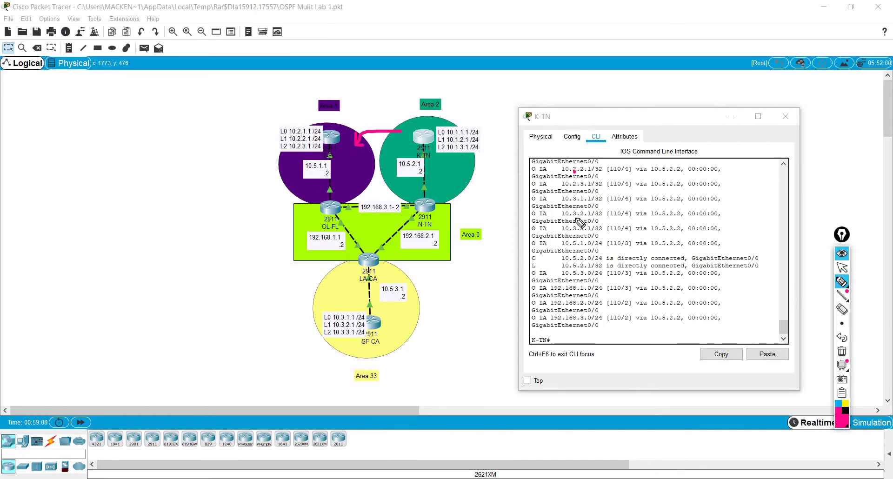
drag(474, 179, 495, 254)
mouse_move(443, 304)
mouse_down()
mouse_move(425, 305)
mouse_move(435, 304)
mouse_up()
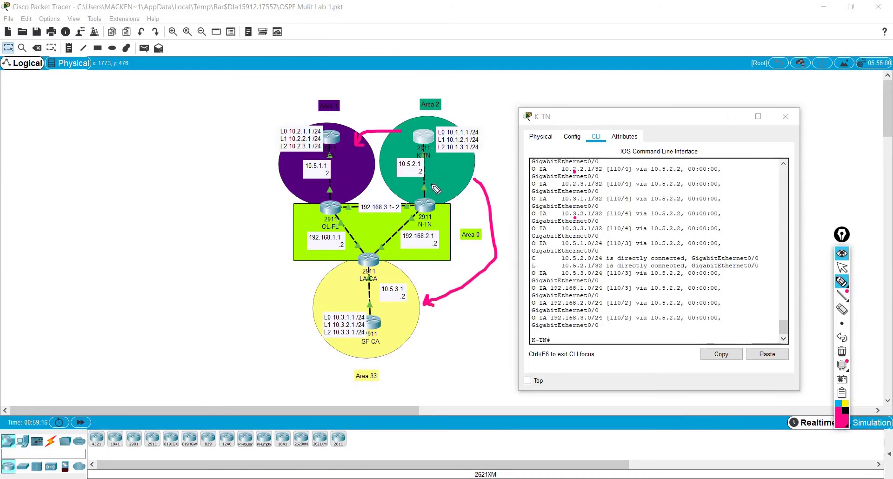
Circle N-TN and mark its paths toward LA-CA and OL-FL with the pen, clear all annotations and return to the pointer.
mouse_move(425, 194)
mouse_down()
mouse_move(437, 211)
mouse_move(422, 205)
mouse_move(412, 248)
mouse_move(382, 268)
mouse_up()
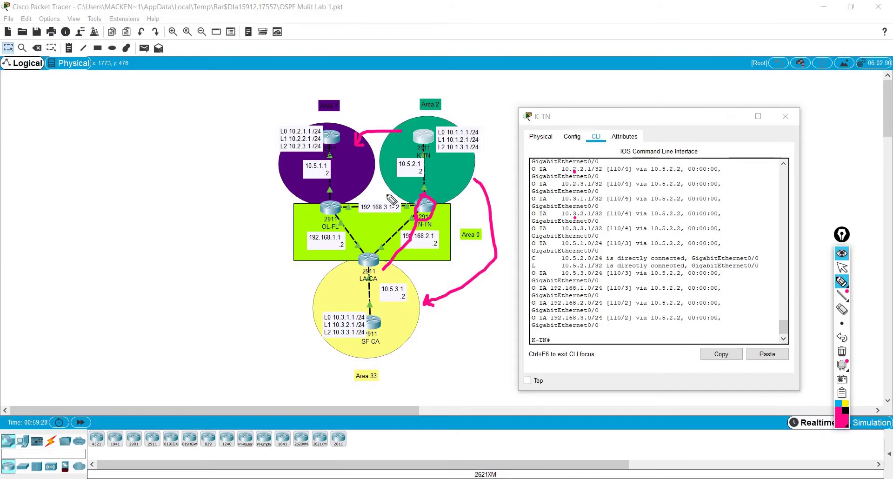
drag(371, 196, 387, 195)
click(402, 232)
drag(401, 233, 391, 247)
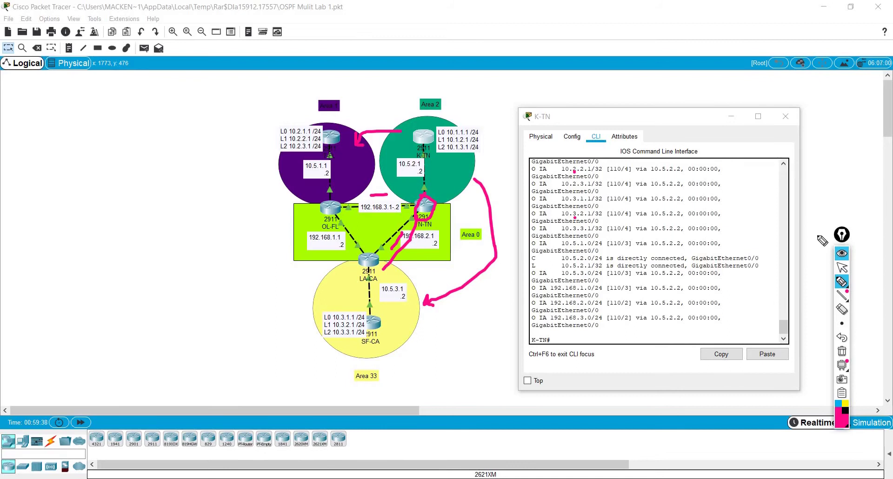
key(ctrl+shift+c)
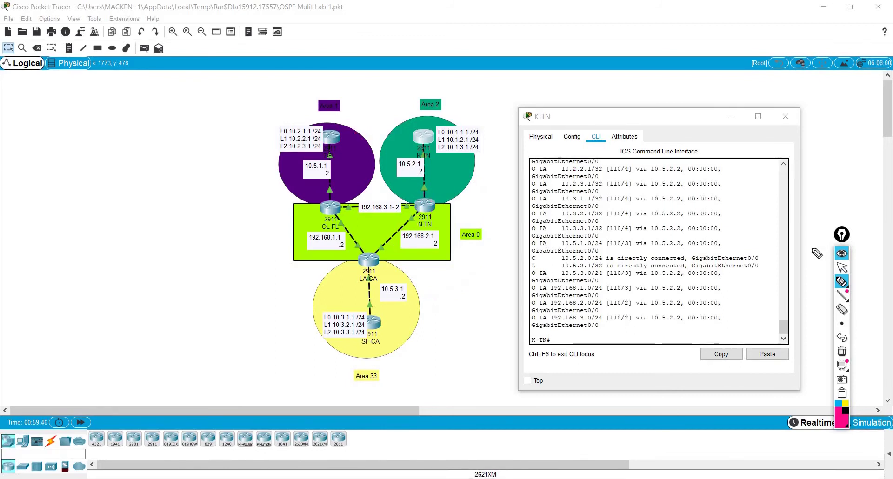
click(842, 267)
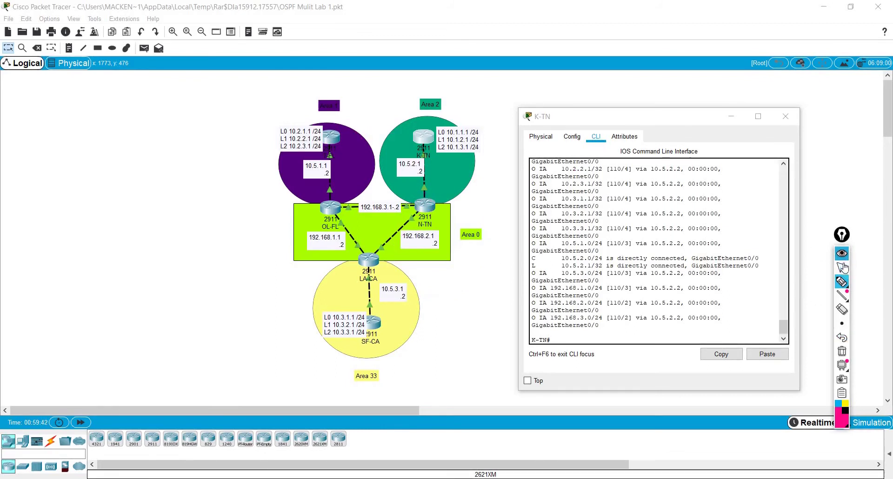
Display K-TN's OSPF neighbor table with show ip ospf neighbor.
click(608, 335)
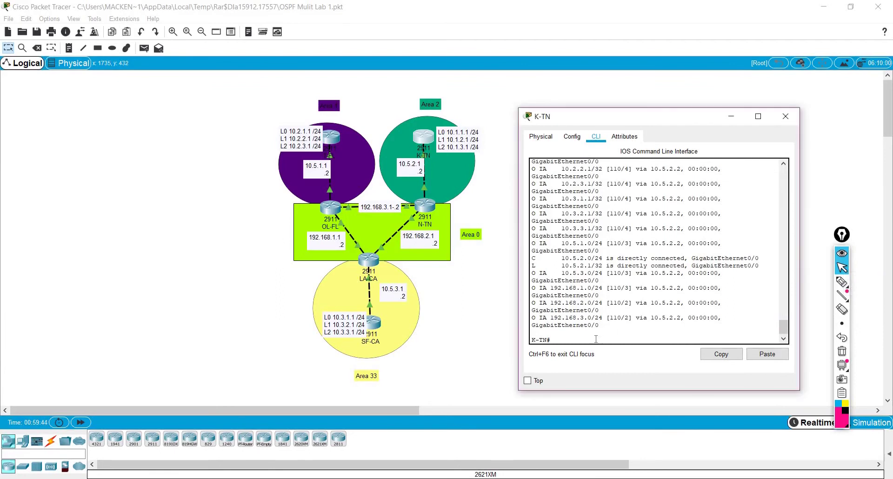
text(show ip osp)
key(Tab)
text(ne)
key(Tab)
key(Return)
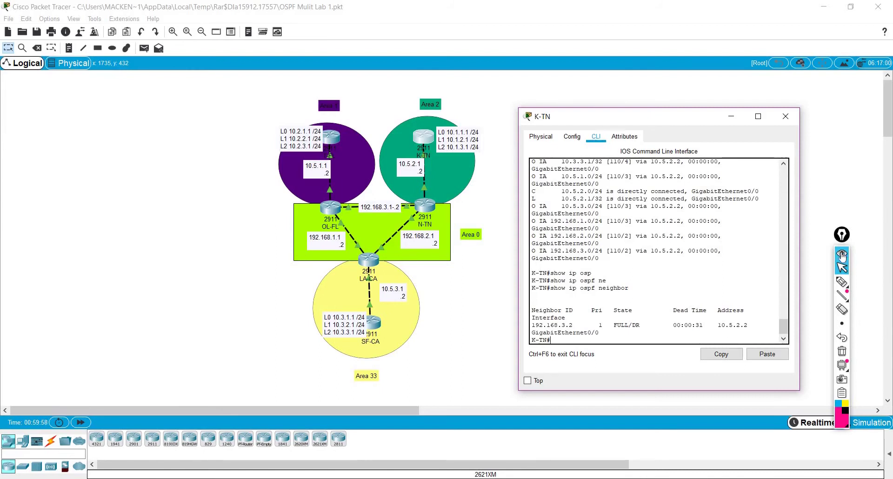
Mark K-TN with the pen and draw a line from it down along its link to N-TN.
click(841, 281)
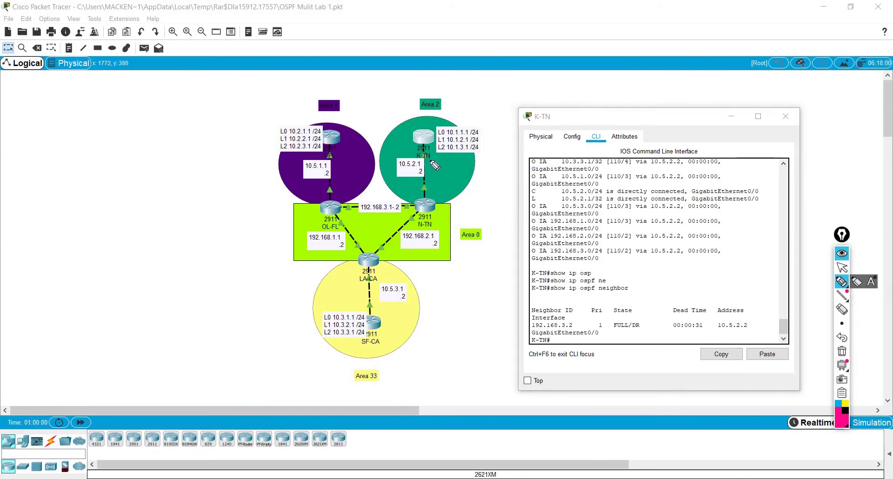
click(422, 124)
drag(430, 158, 433, 188)
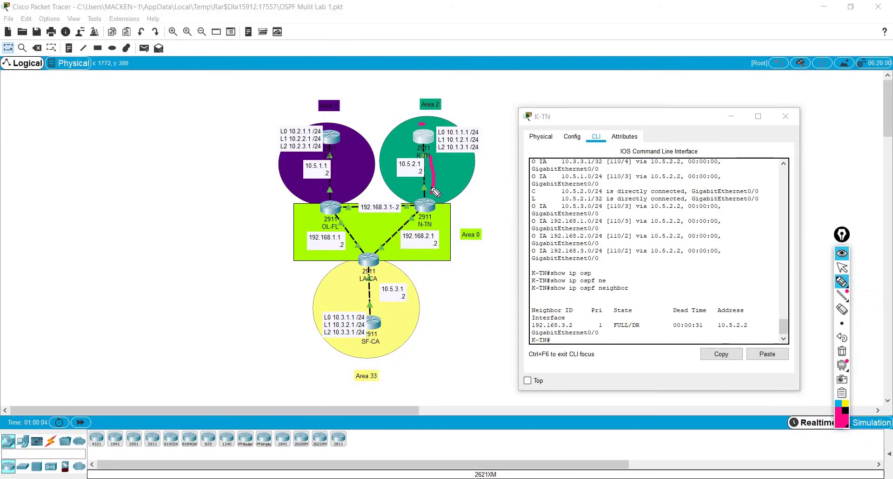
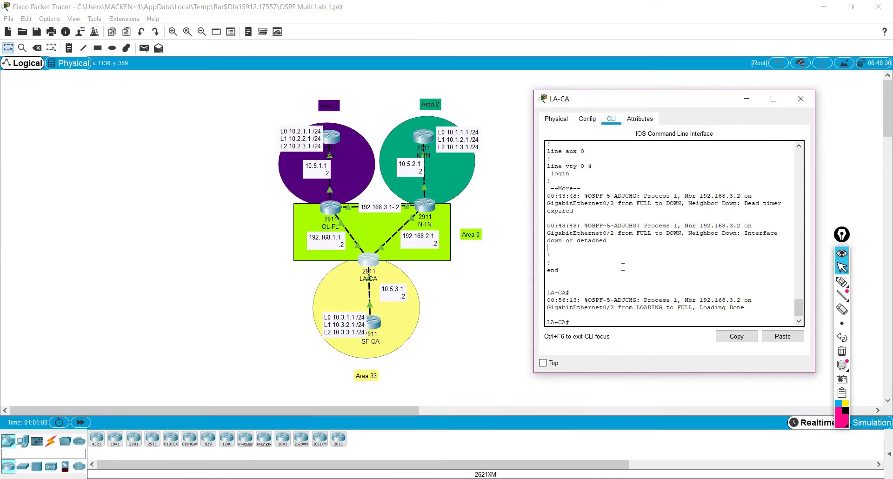
Enter global configuration mode on LA-CA with conf t.
text(onf t)
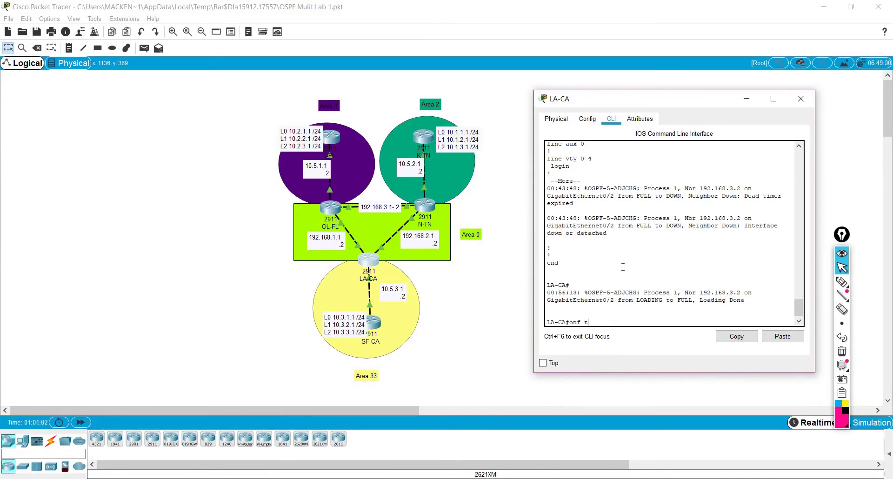
key(Return)
text(con)
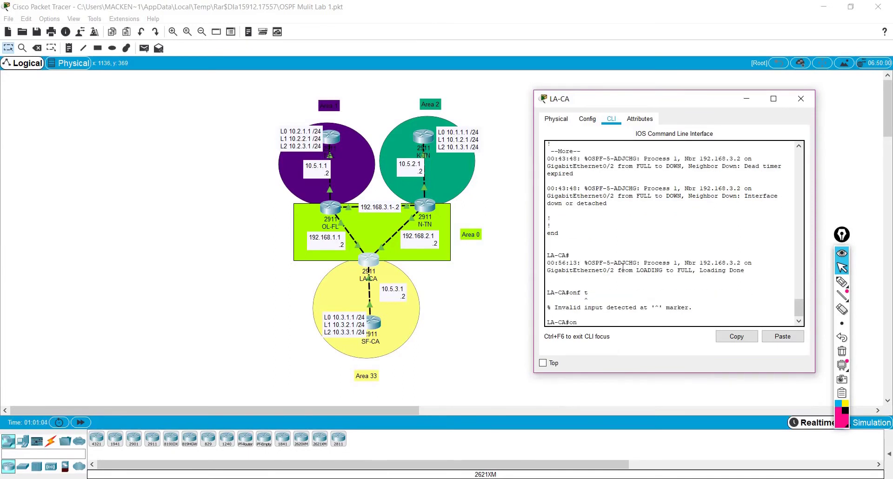
text(f t)
key(Return)
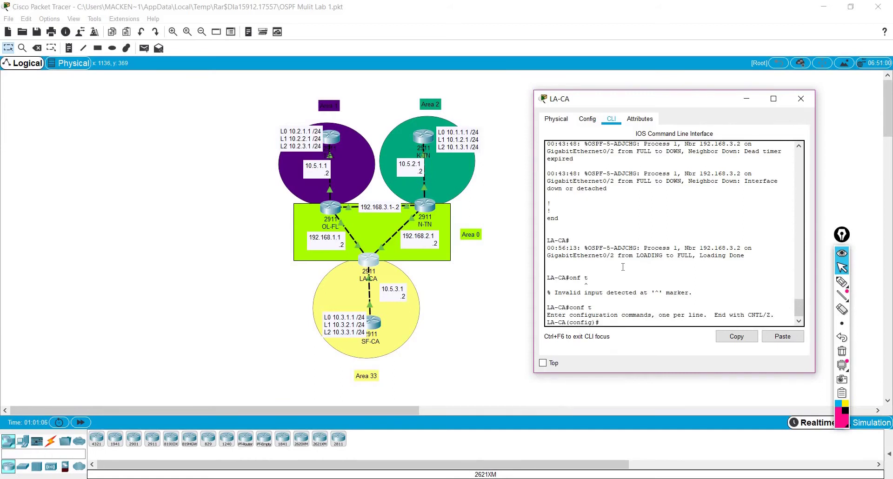
Look for a priority command under router ospf 1 by listing the available router commands, and exit router configuration.
text(router ospf 1)
key(Return)
text(pr)
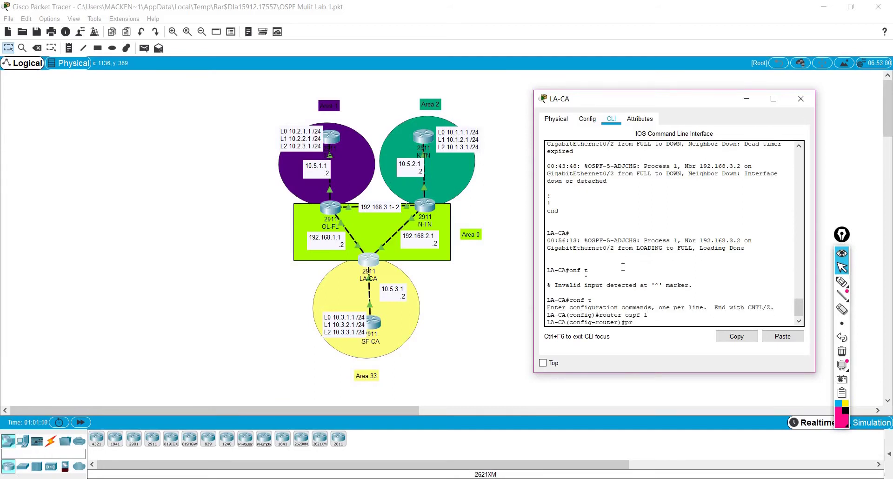
key(Tab)
text(i)
key(Tab)
key(BackSpace)
key(BackSpace)
key(BackSpace)
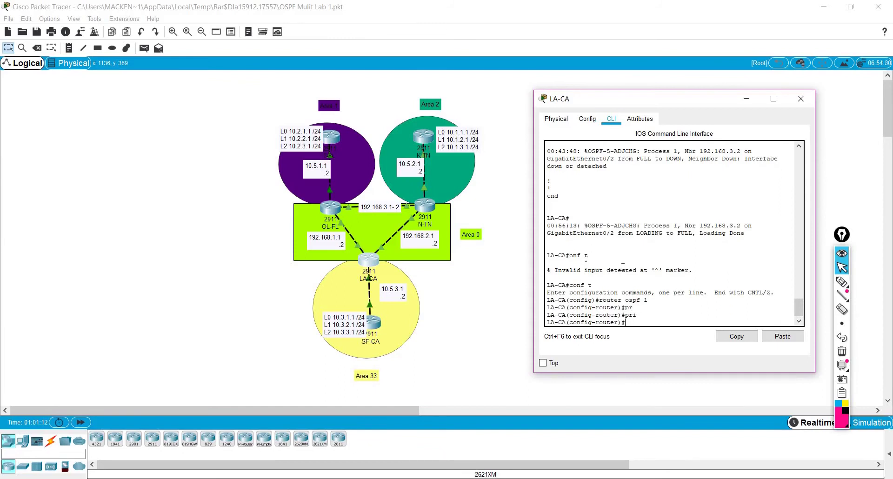
text(?)
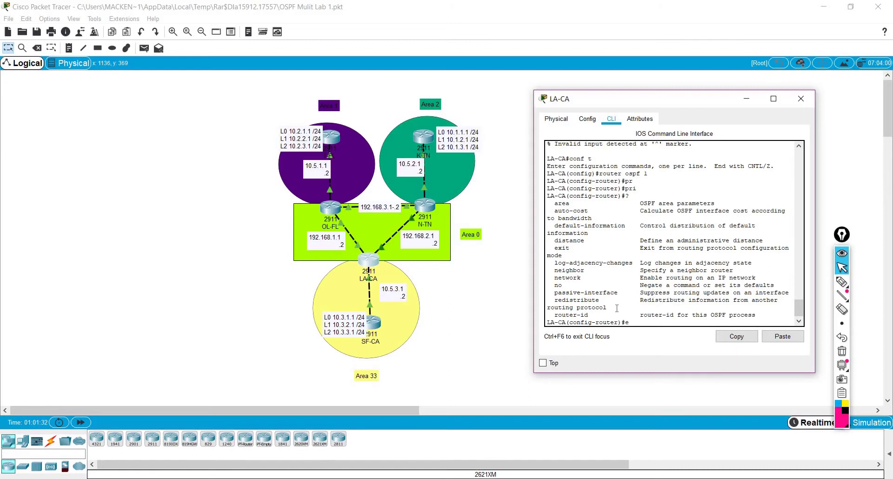
text(exit)
key(Return)
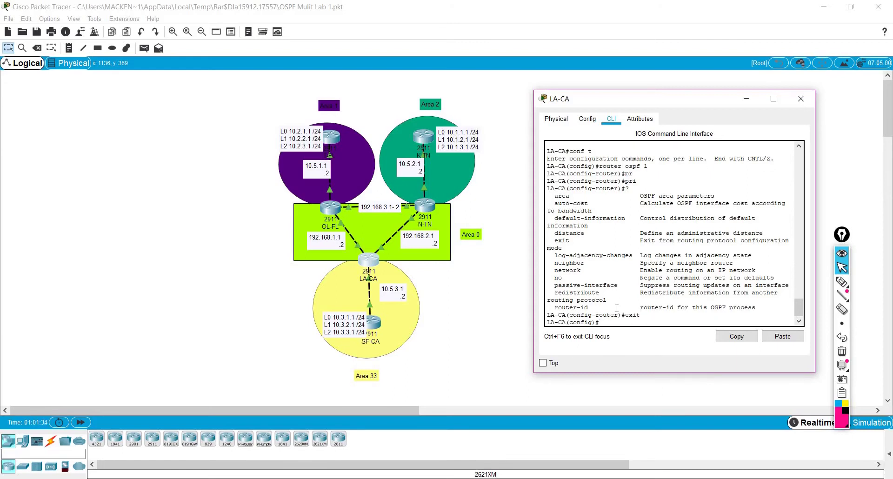
Display LA-CA's interface summary with do show ip int br and enter the interface range g0/1-2.
text(do show ip int br)
key(Return)
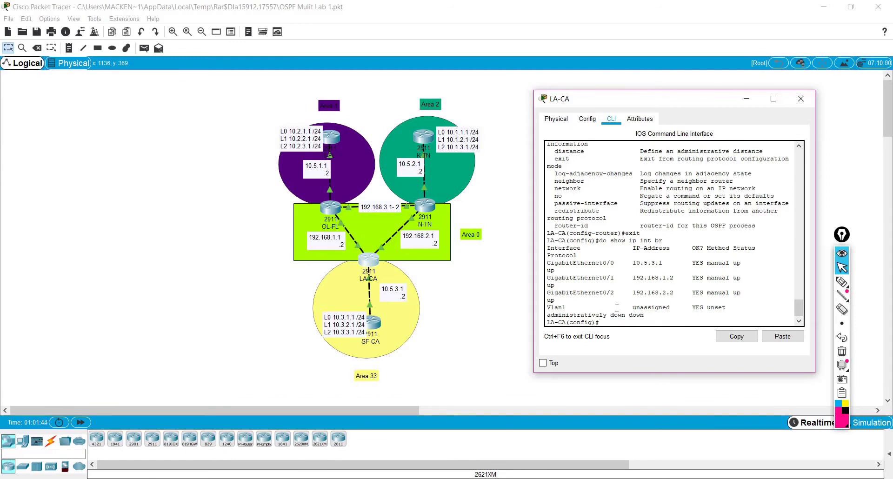
text(int r)
text( g0/0-)
text(1)
text(-)
text(2)
key(Return)
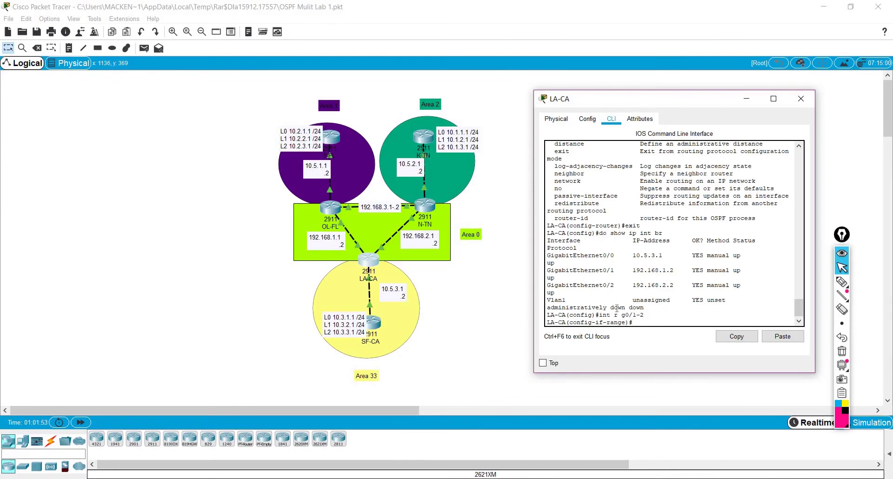
Set the OSPF priority to 10 on the interface range and return to privileged EXEC mode.
text(ip os)
key(Tab)
text(p)
key(Tab)
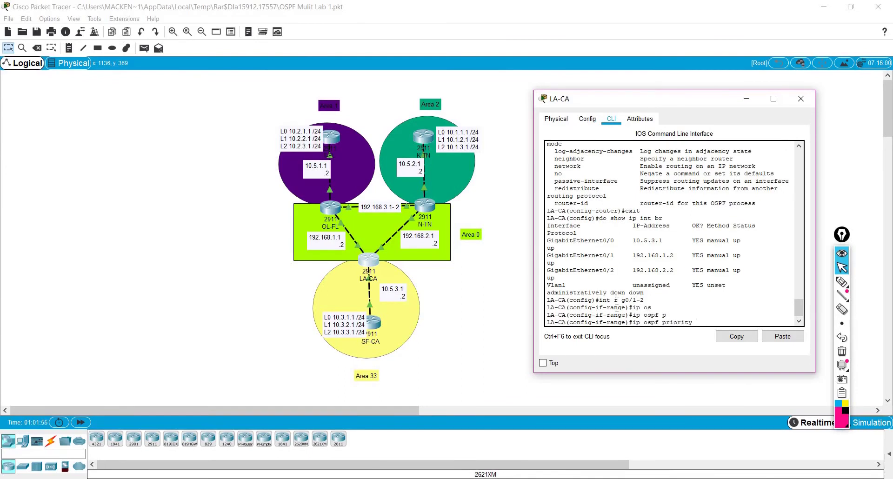
text(?)
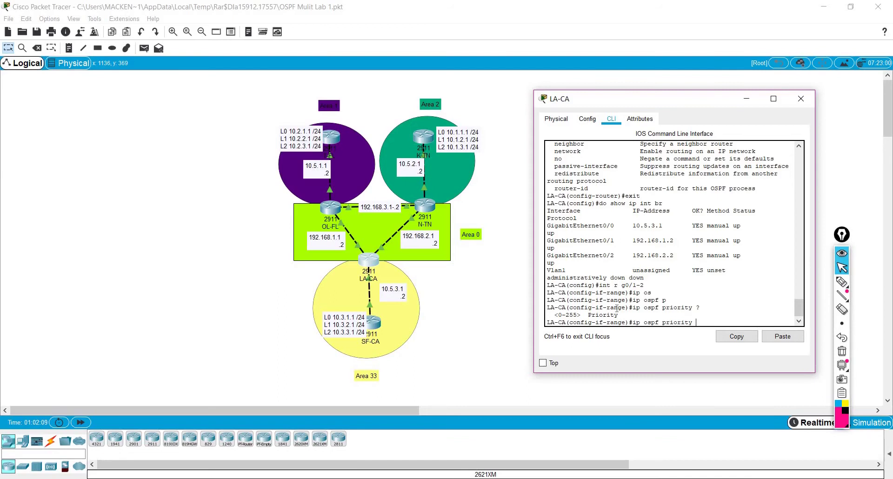
text(10)
key(Return)
text(exi)
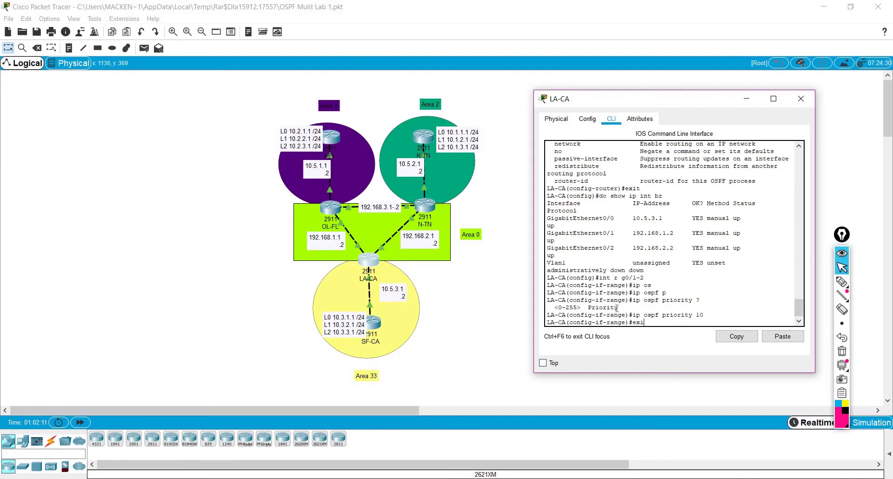
text(t)
key(Return)
key(Return)
key(Return)
key(Return)
key(ctrl+z)
key(Return)
key(Return)
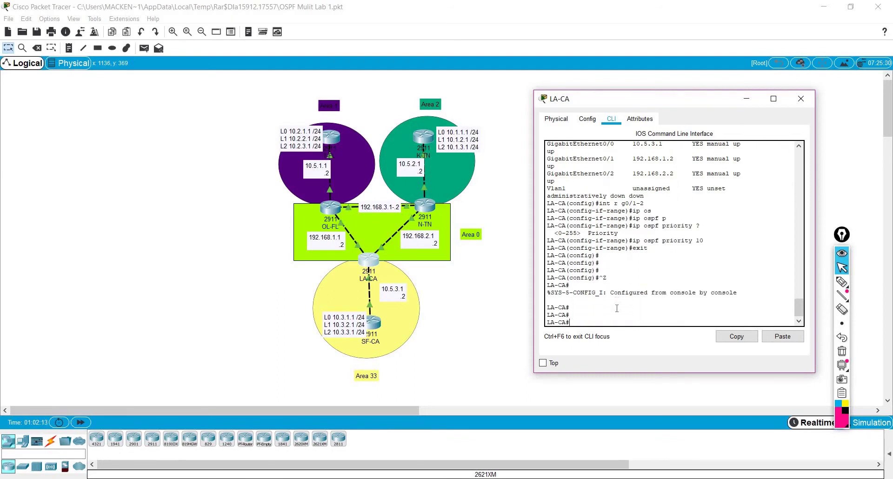
List the clear ip ospf options and issue clear ip ospf process on LA-CA.
text(clear ip)
text( ospf)
text( ?   )
text(pr)
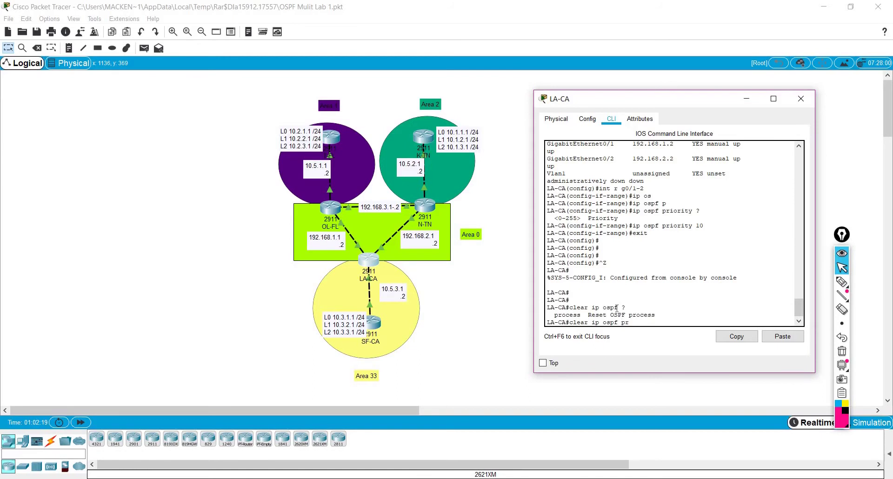
key(Tab)
text(?)
key(Return)
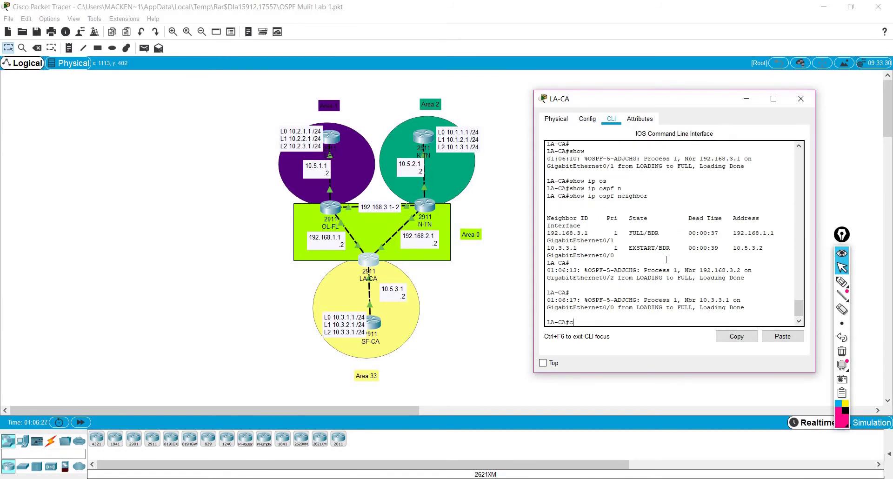
Reset all OSPF processes on LA-CA again with clear ip ospf process, answering y to the confirmation.
text(lear ip ospf)
key(BackSpace)
key(BackSpace)
text(p)
key(Tab)
key(Return)
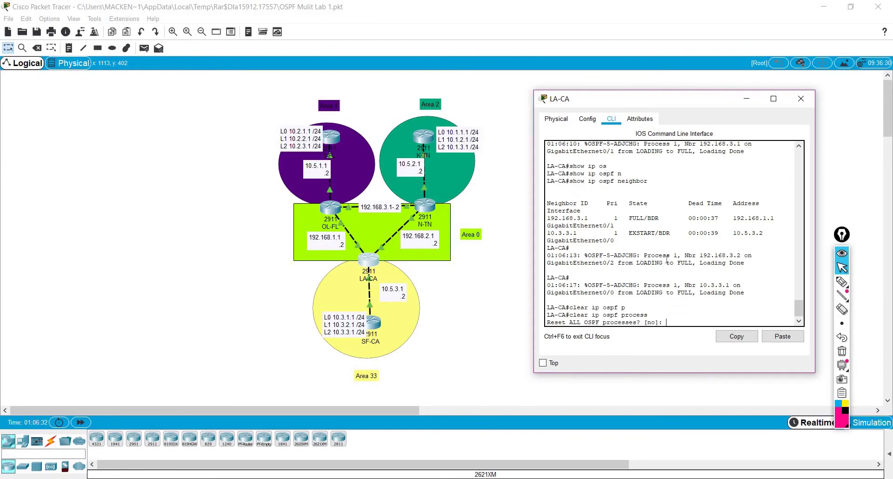
text(y)
key(Return)
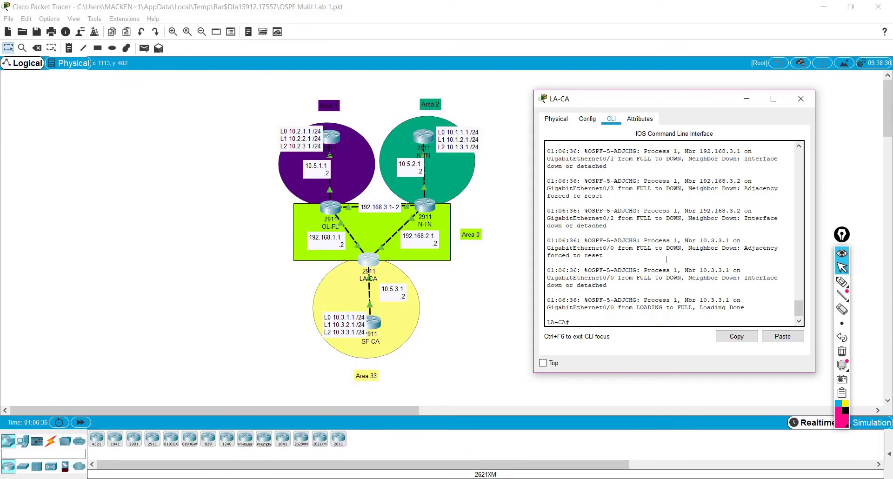
key(Return)
key(Return)
key(Return)
Display LA-CA's OSPF neighbor table with show ip ospf neighbor.
text(s)
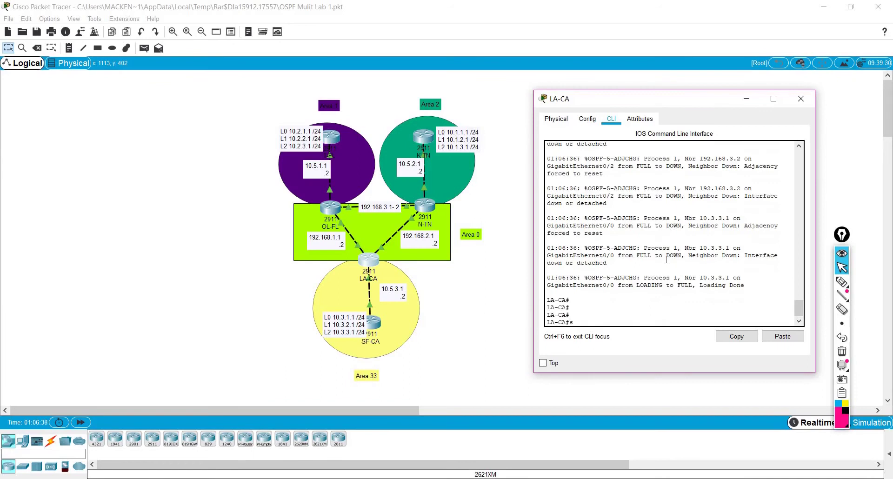
text(how ip)
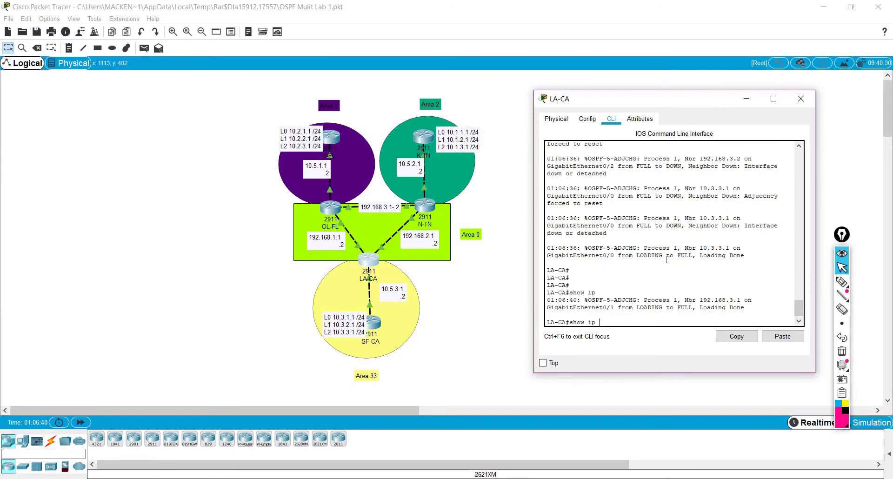
text( ospf ne)
key(Tab)
key(Return)
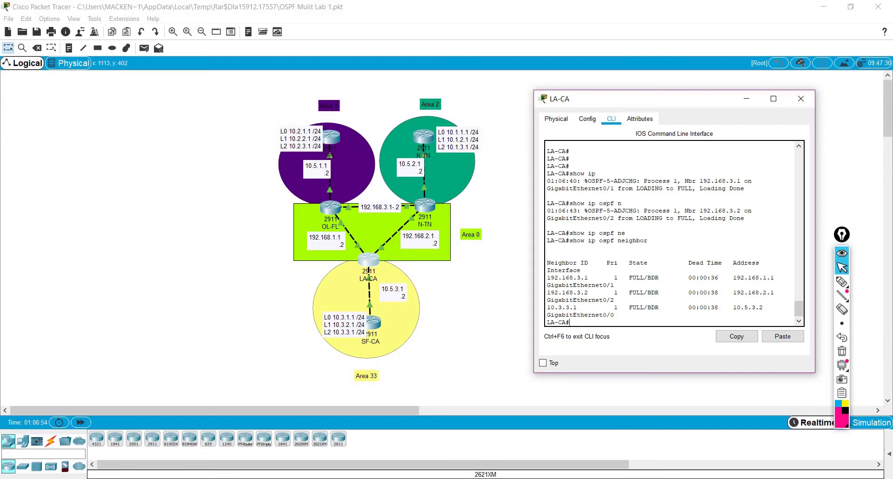
Switch to the Notepad lab instructions, widen the window to read the remaining tasks, and return to LA-CA's command line.
mouse_move(274, 476)
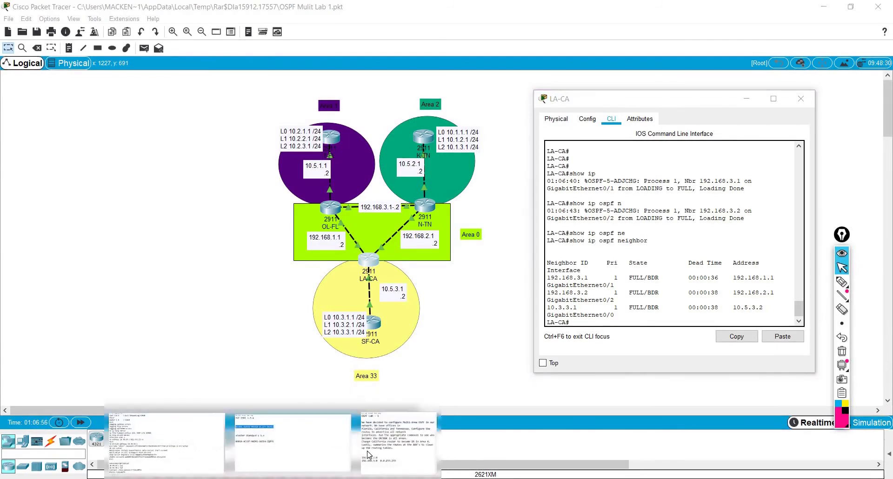
click(397, 439)
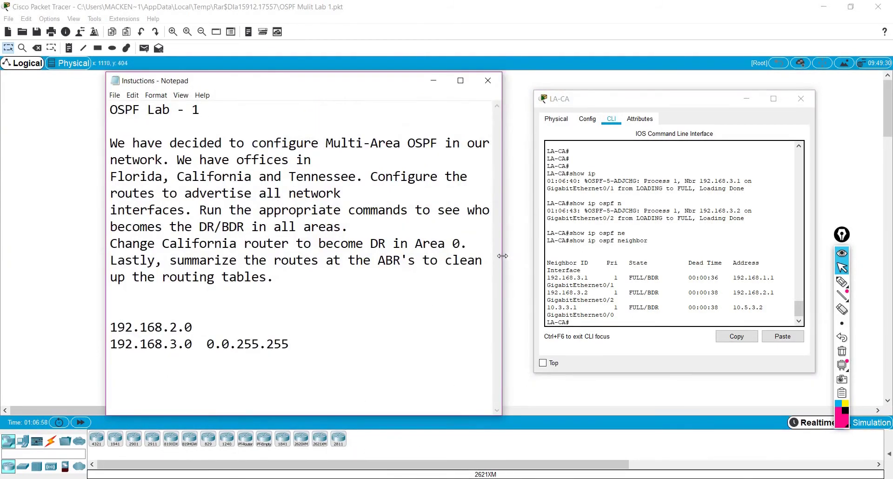
drag(501, 256, 742, 319)
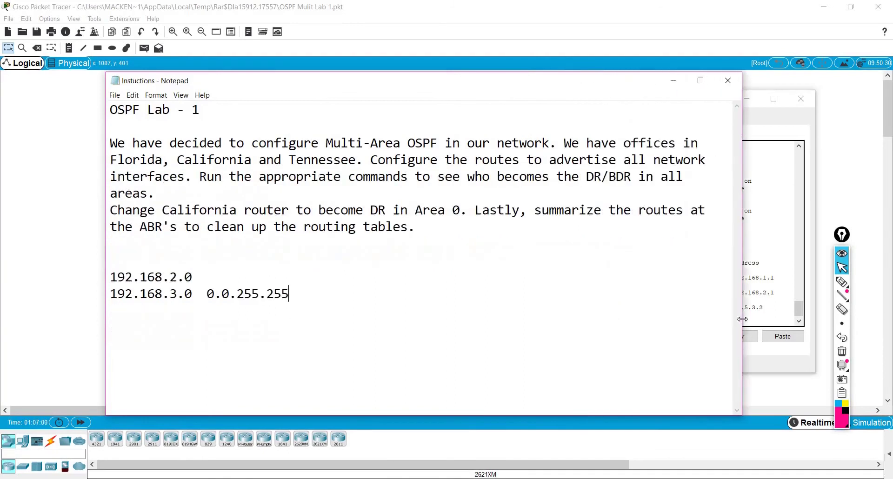
click(673, 81)
right_click(662, 232)
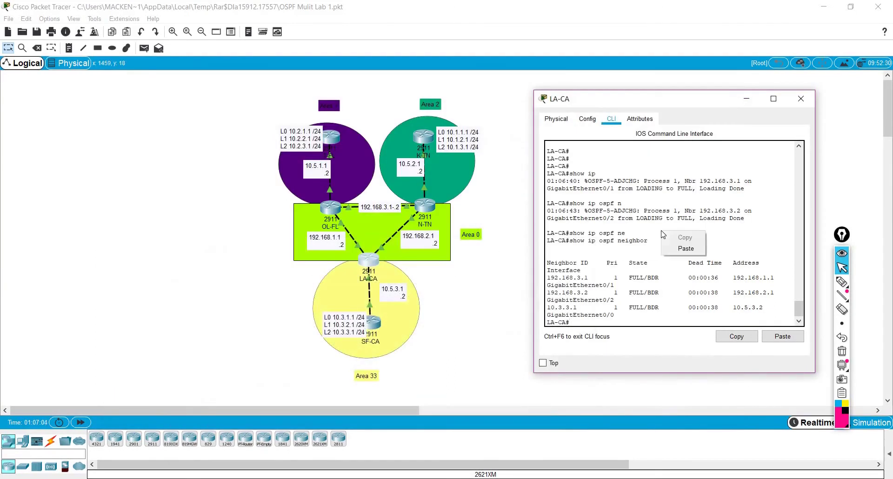
click(632, 247)
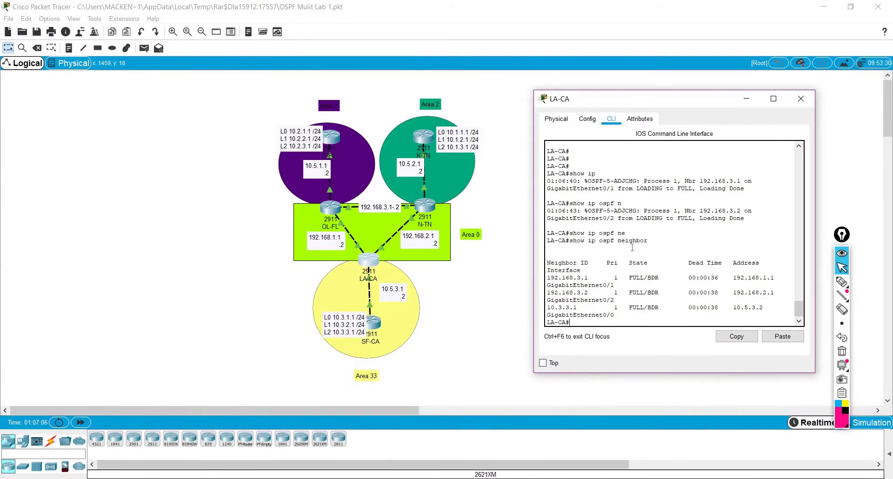
Display LA-CA's full routing table with show ip route and review its inter-area OSPF routes.
text(show ip route)
key(Return)
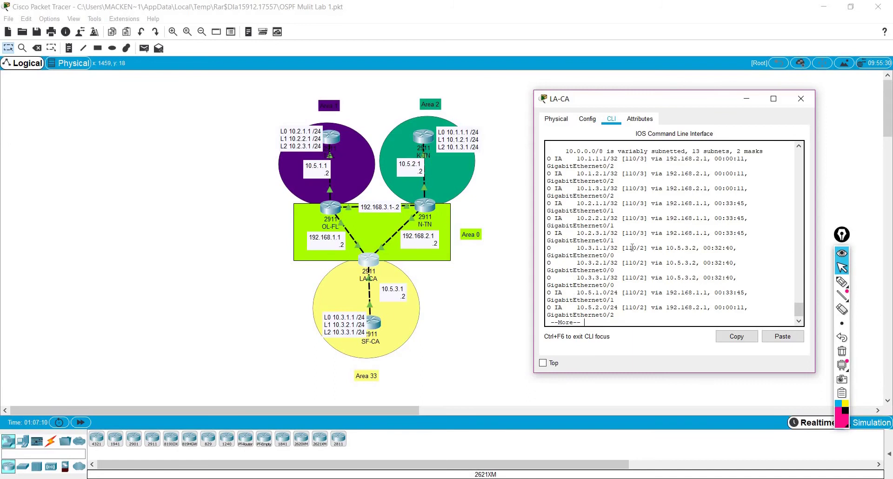
key(space)
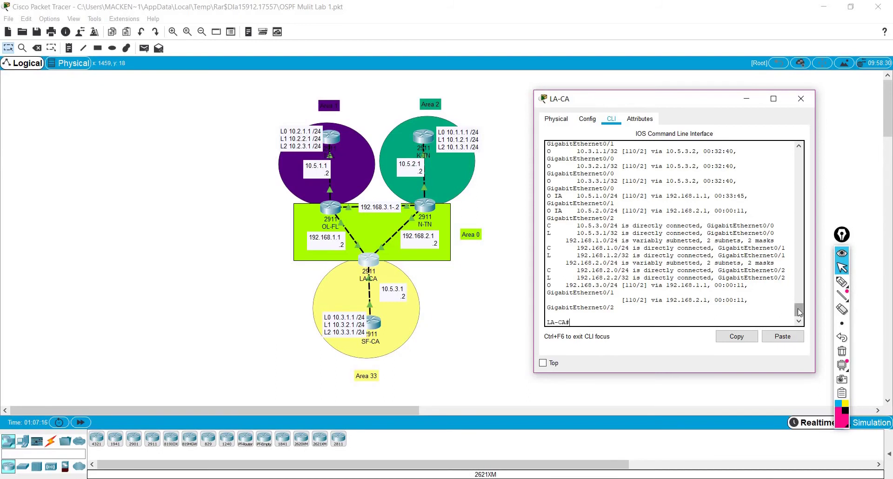
drag(797, 308, 798, 303)
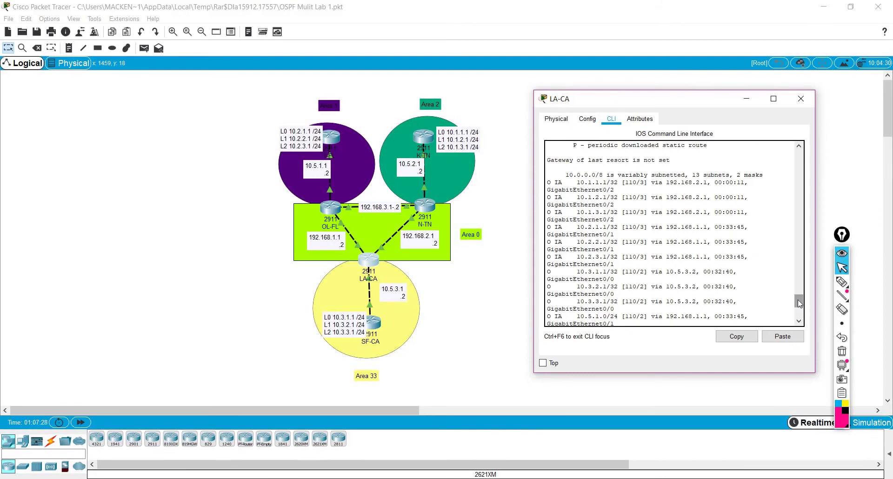
Draw pen lines from SF-CA up past LA-CA toward both Area 0 links, clear the marks and return to the pointer.
click(842, 282)
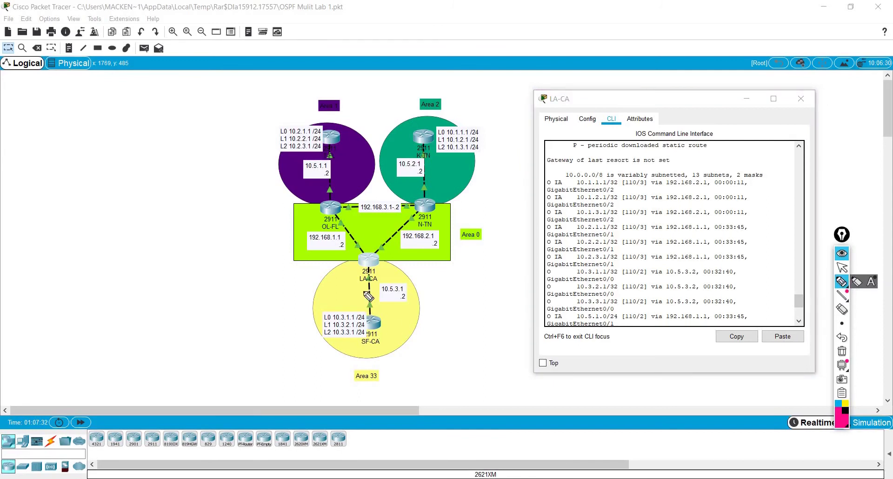
drag(363, 312, 346, 253)
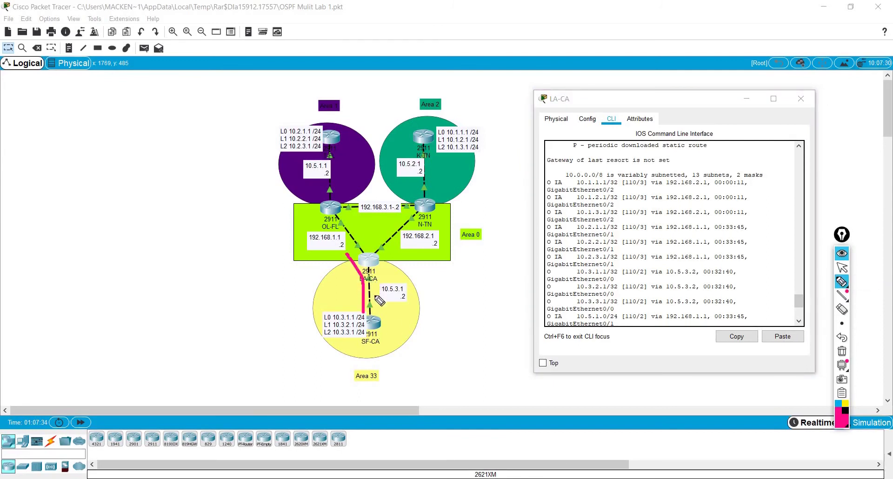
drag(377, 308, 401, 252)
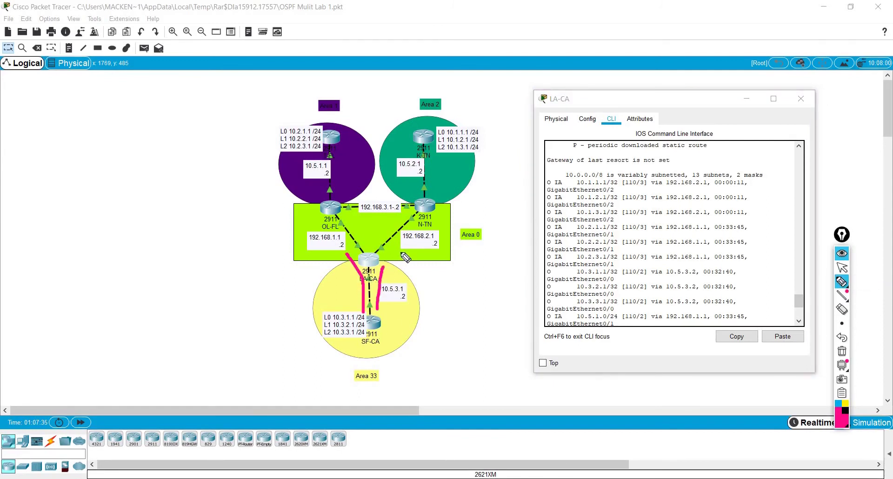
click(365, 258)
click(340, 308)
click(842, 267)
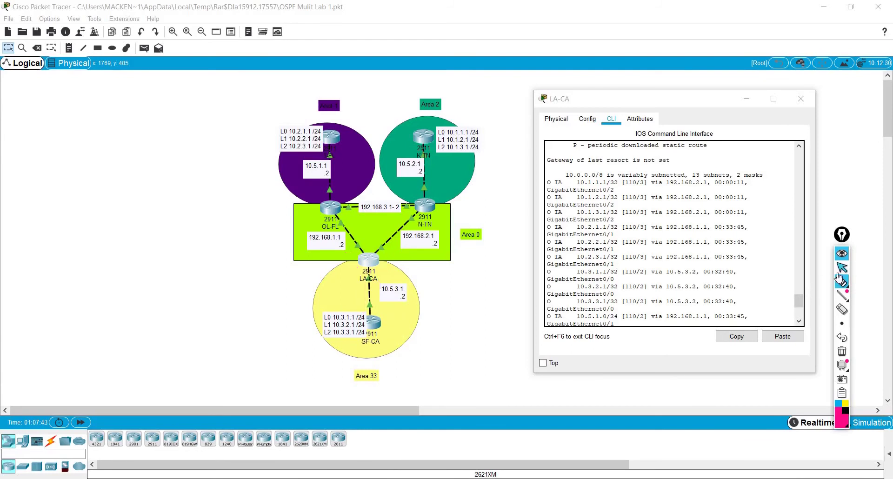
Enter global configuration on LA-CA and open OSPF process 1 with router ospf 1.
click(766, 280)
key(Return)
key(Return)
key(Return)
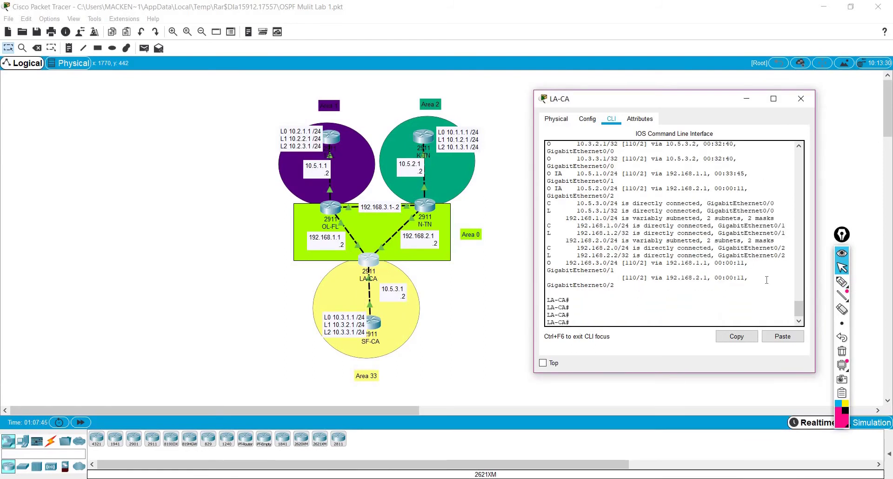
text(conf t)
key(Return)
text(r)
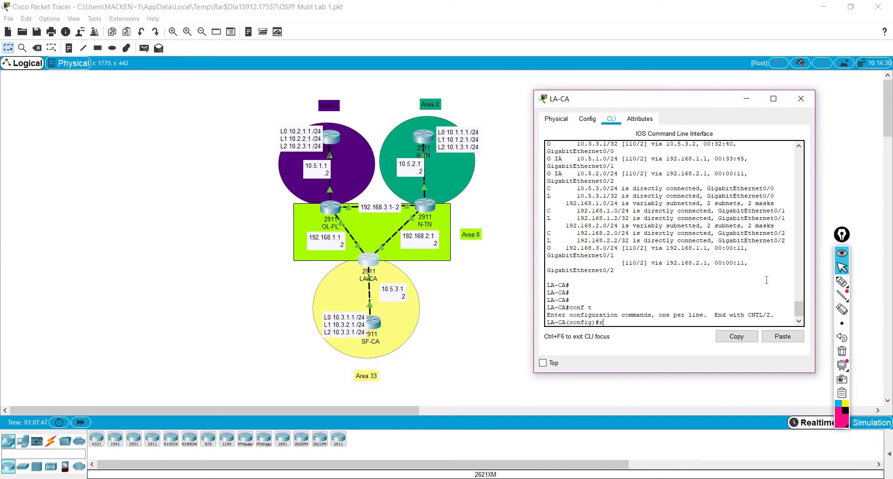
text(outer ospf 1)
key(Return)
Consult the area command help, summarize Area 33 on LA-CA with area 33 range 10.3.0.0 255.255.0.0, and exit router configuration.
text(area)
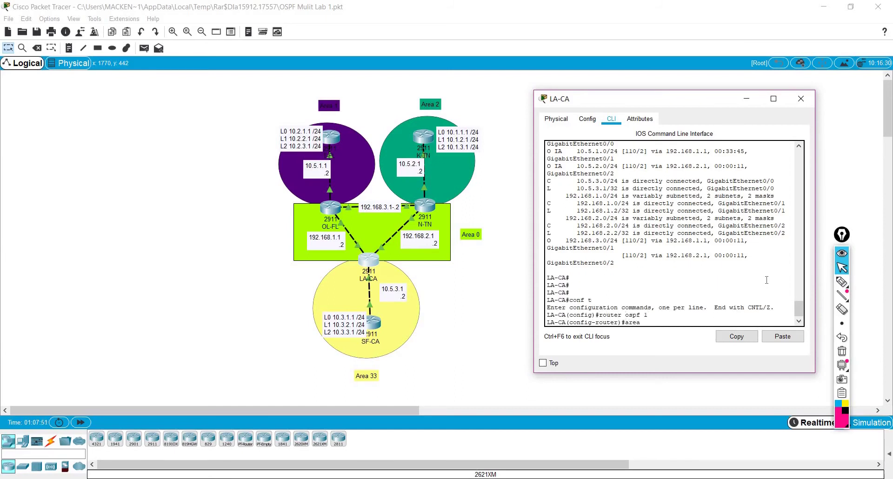
text( ?)
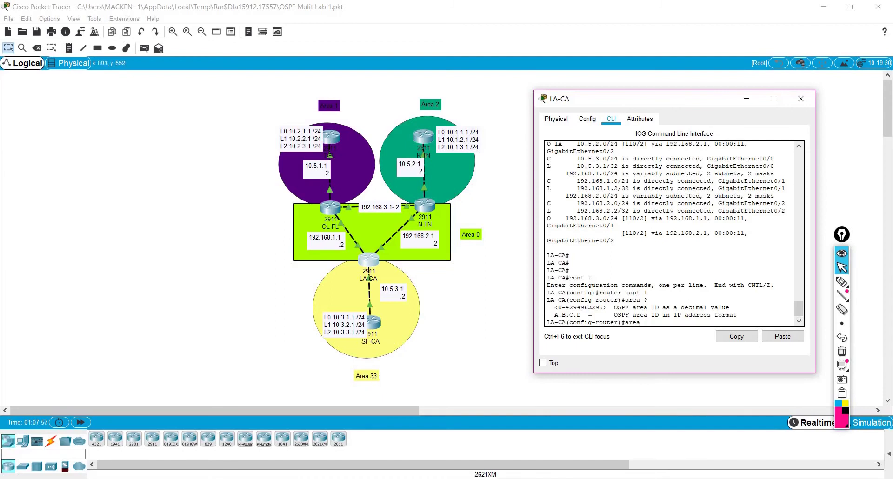
text(33 ?)
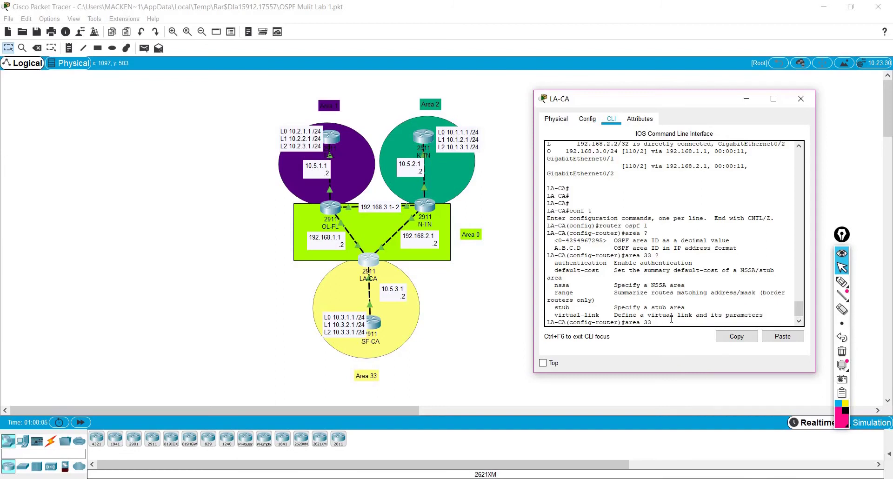
text(r)
key(Tab)
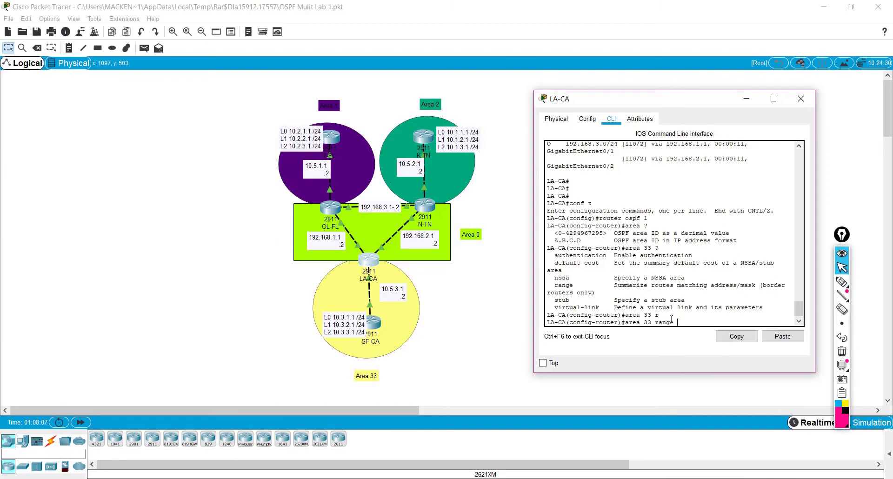
text(?)
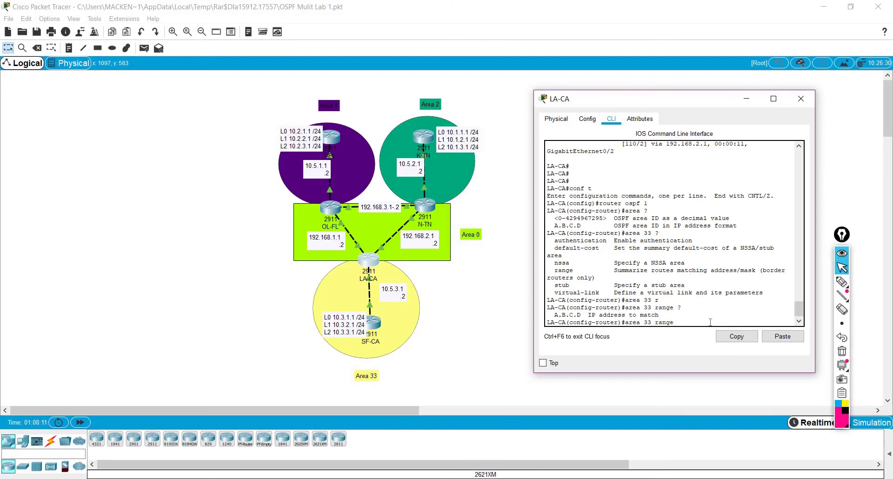
text(10.3.0.0 ?)
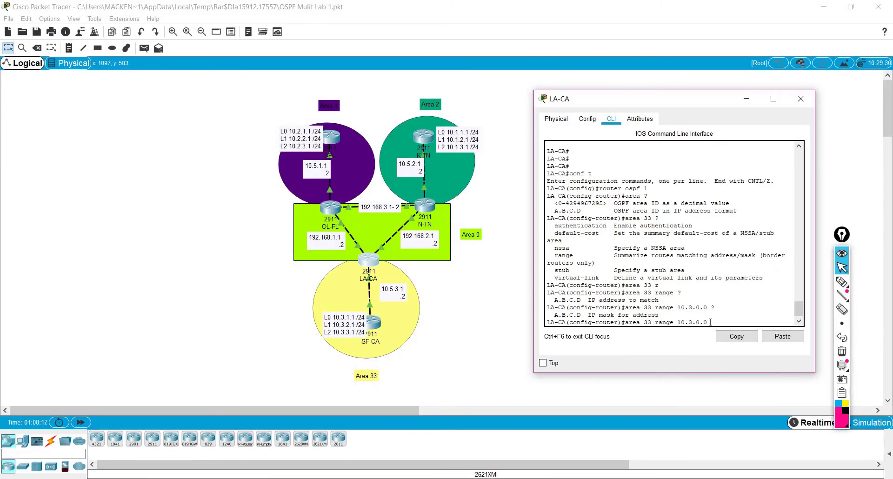
text(25)
text(5.255.0.0 ?)
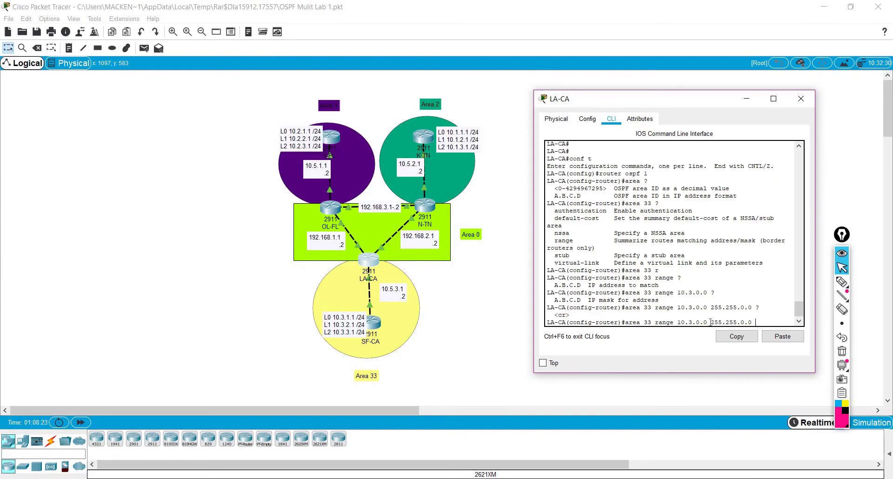
key(Return)
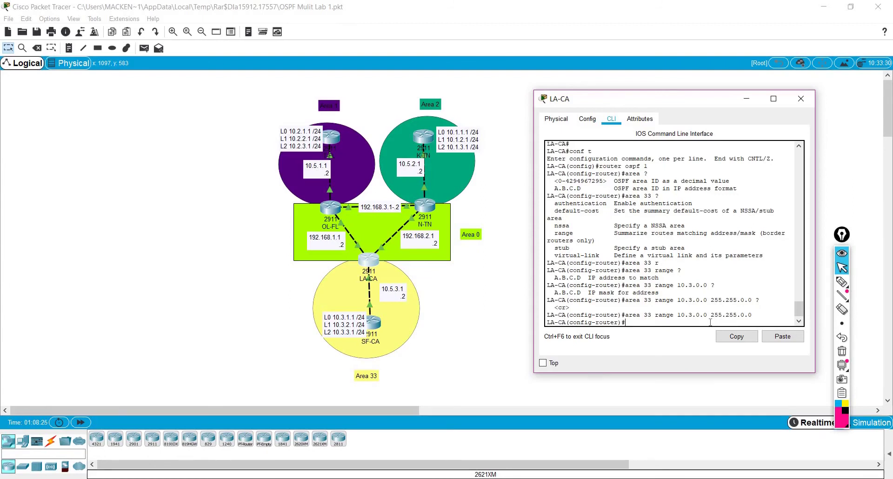
text(exit)
key(Return)
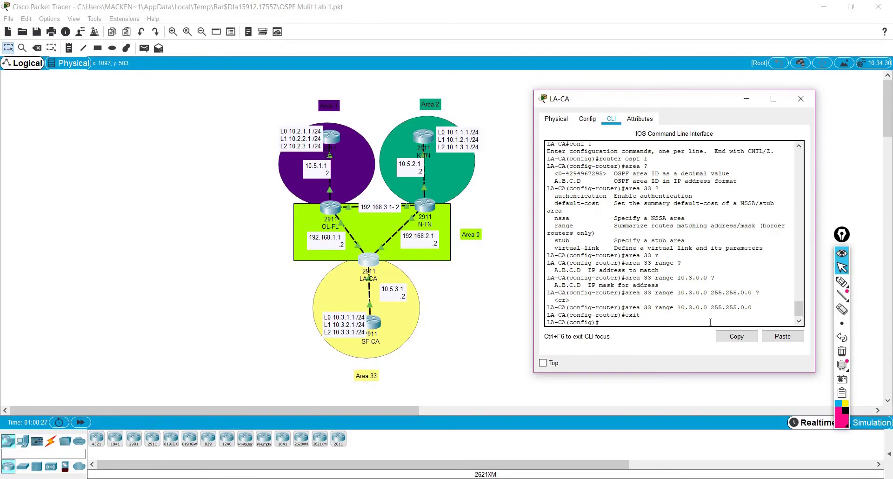
Open N-TN's command line, enter global configuration and open OSPF process 1.
click(430, 211)
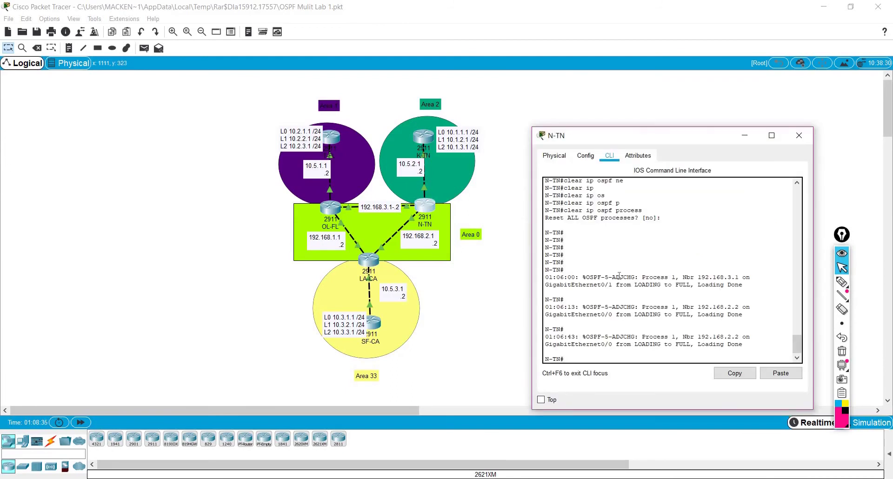
text(conf t)
key(Return)
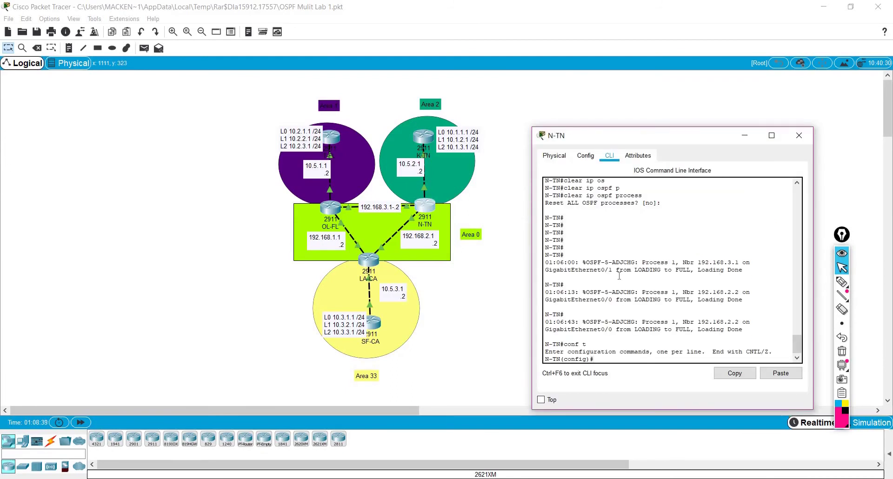
text(router ospf 1)
key(Return)
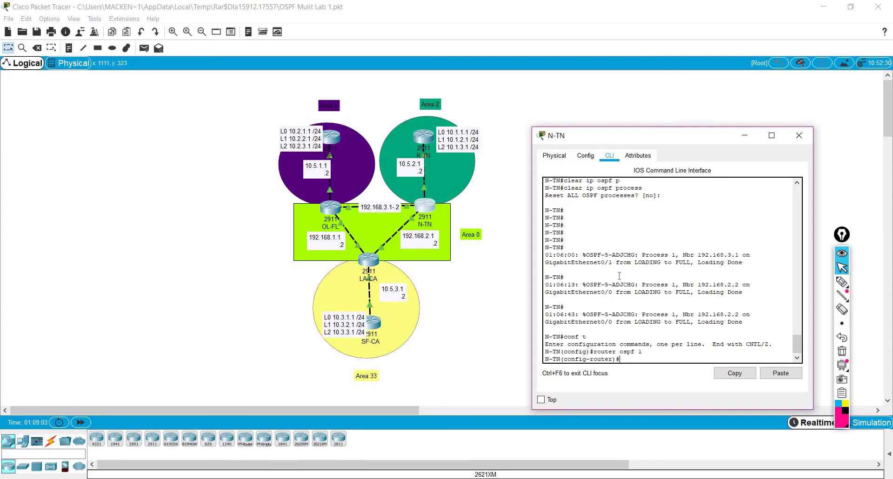
Summarize Area 2 on N-TN with area 2 range 10.1.0.0 255.255.0.0, using the syntax help, and end configuration mode.
text(area )
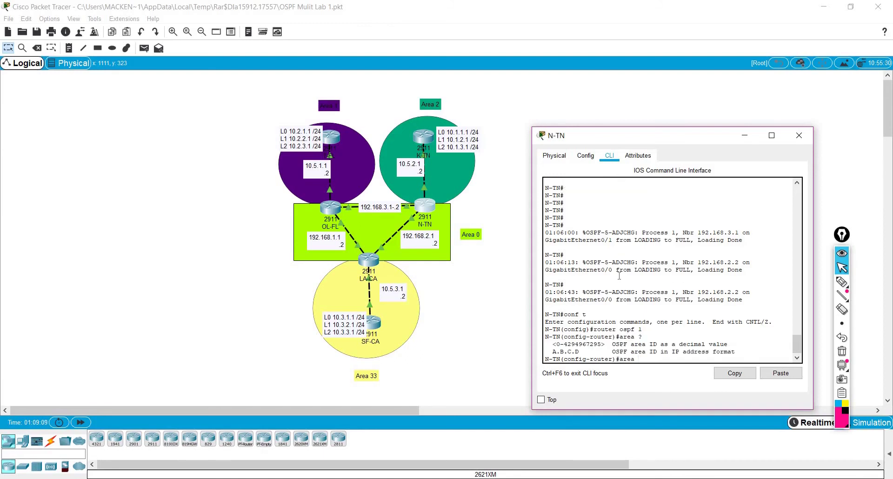
text(?2 )
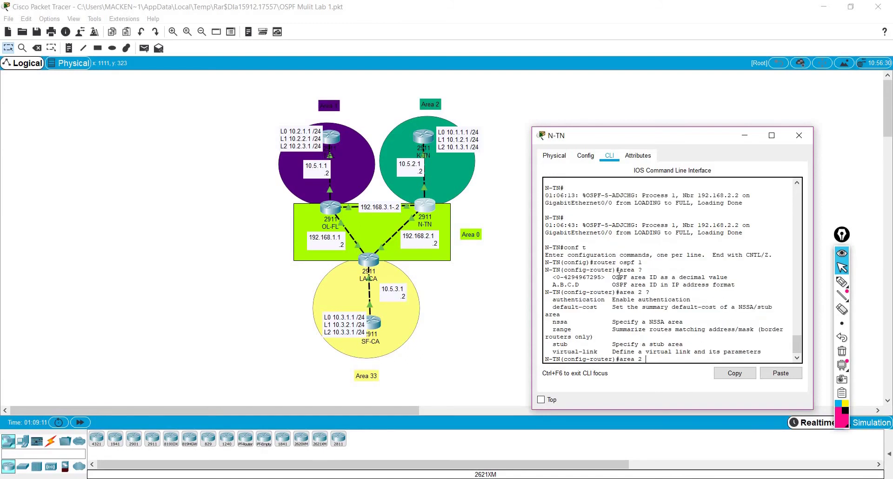
text(?ran)
key(Tab)
text(?)
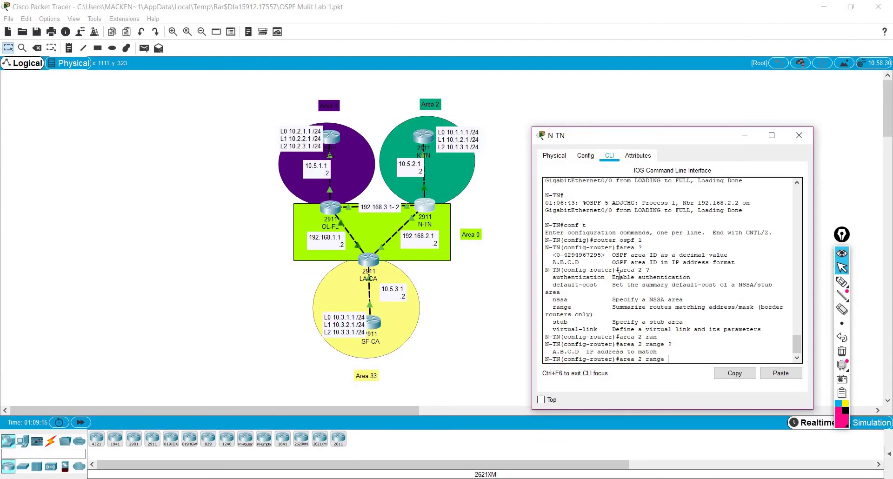
text(10.1.0.0 255.255.0.0)
key(Return)
text(end)
key(Return)
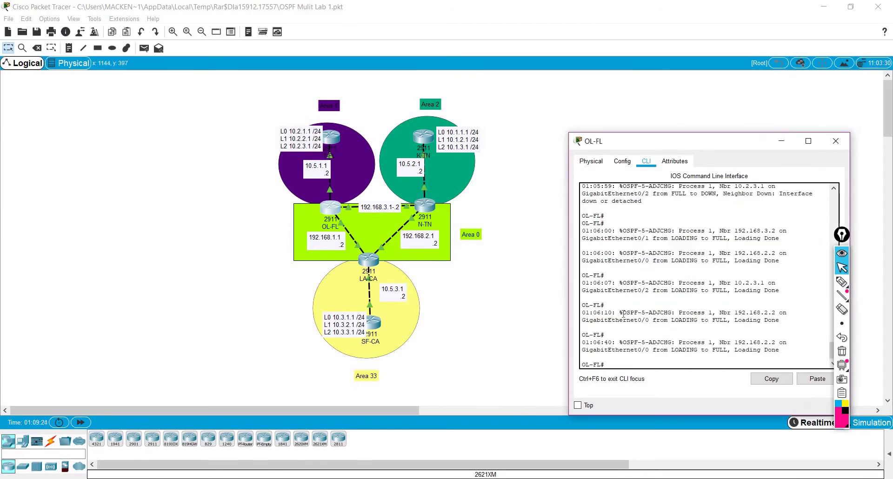
Enter global configuration on OL-FL and open OSPF process 1 with router ospf 1.
text(conf t)
key(Return)
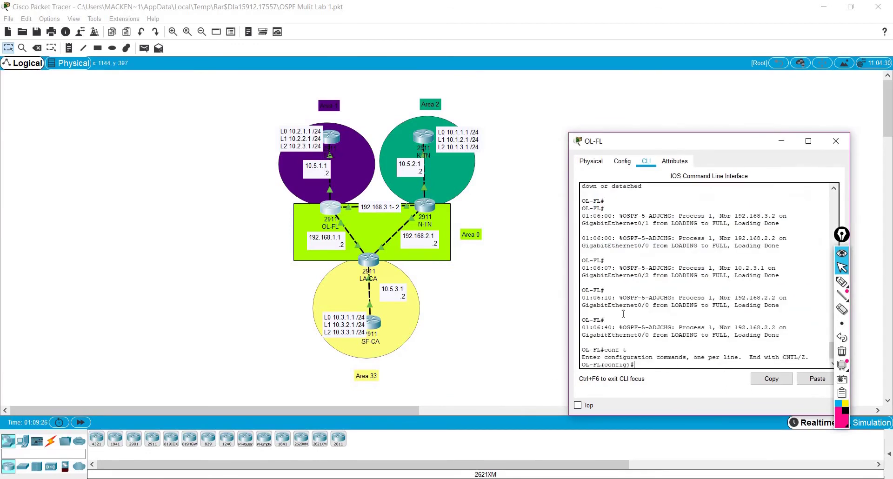
text(router ospf 1)
key(Return)
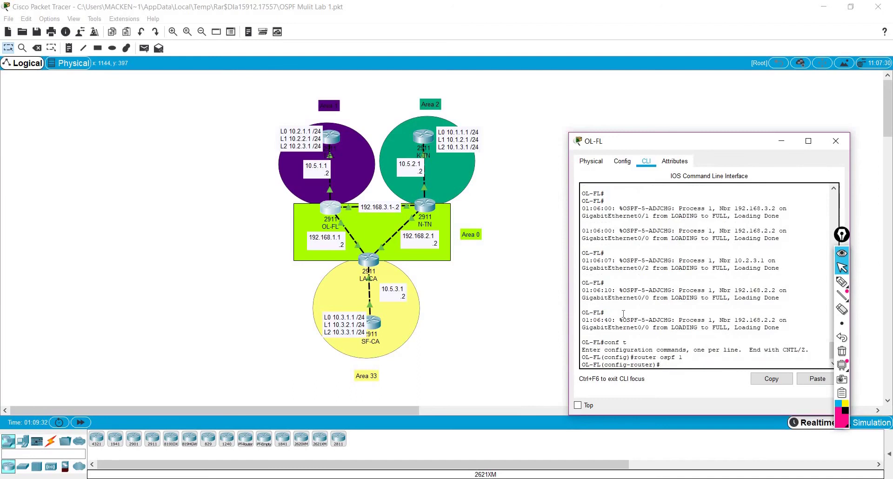
Summarize Area 1 on OL-FL with area 1 range 10.2.0.0 255.255.0.0 and return to privileged mode.
text(area 1 ?)
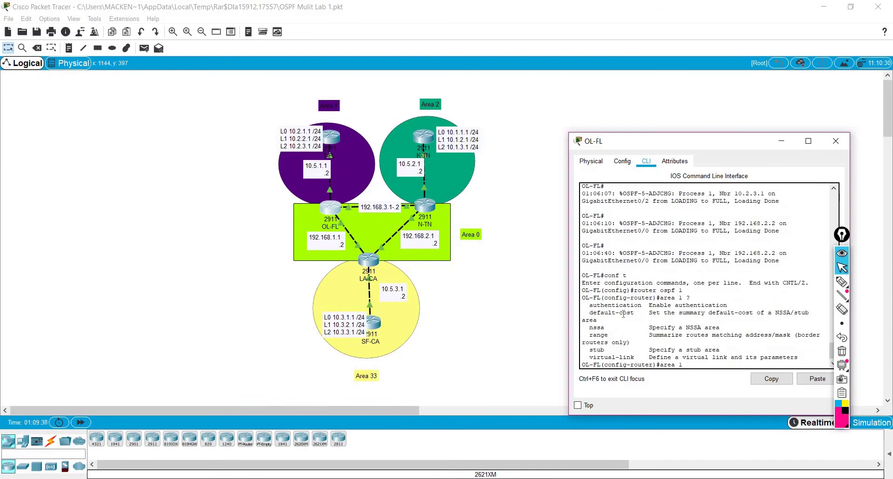
text(ran)
key(Tab)
text(10.2)
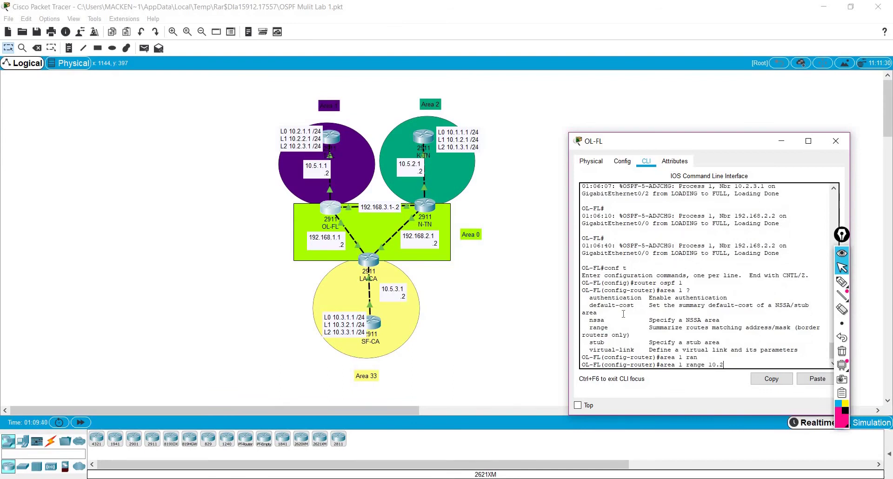
text(.0.0 255.255.0.0)
key(Return)
text(exit)
key(Return)
key(Return)
key(Return)
key(Return)
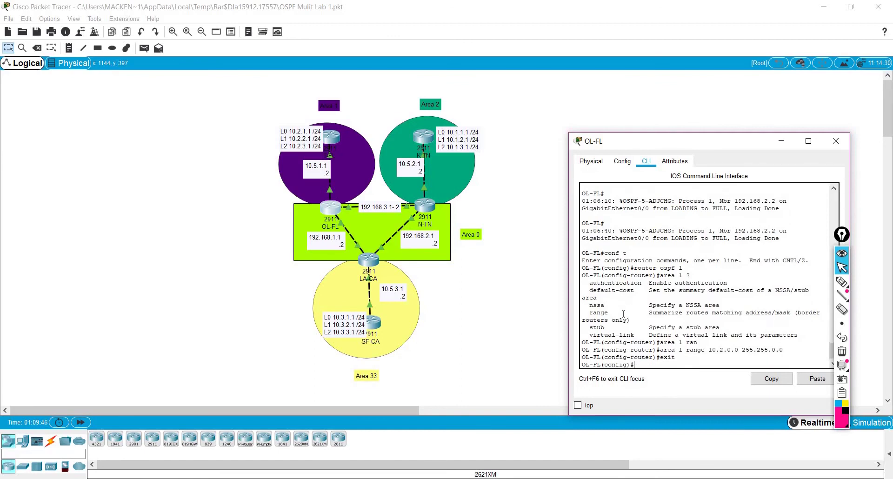
key(ctrl+z)
Display OL-FL's routing table with show ip route.
key(Return)
key(Return)
key(Return)
key(Return)
key(Return)
text(s)
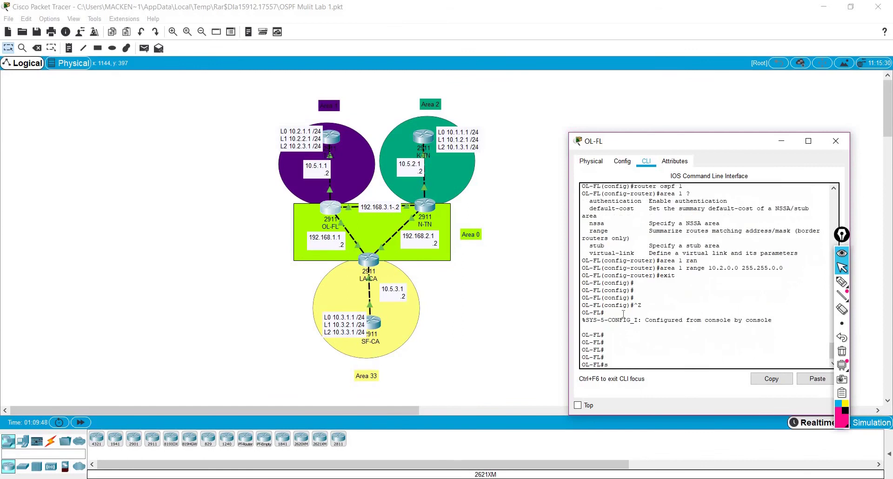
text(how ip route)
key(Return)
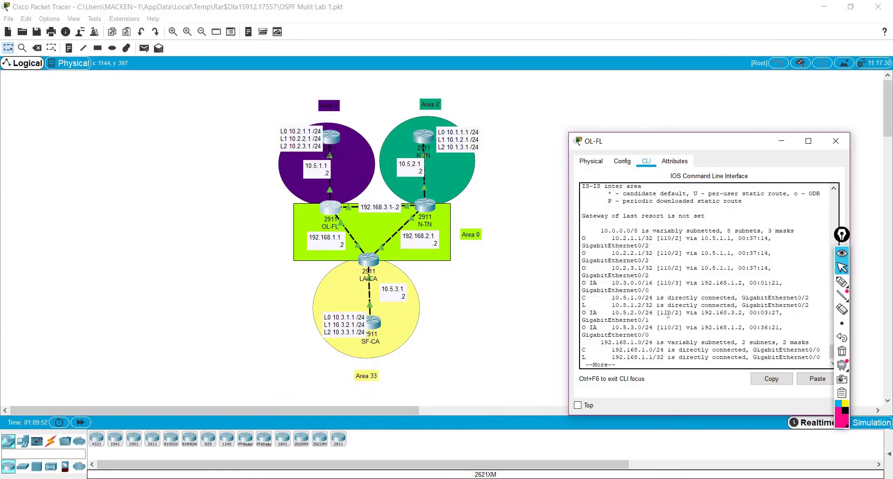
Mark Area 1's loopback networks and their OL-FL routing entries with the pen, clear the marks and return to the pointer.
click(841, 282)
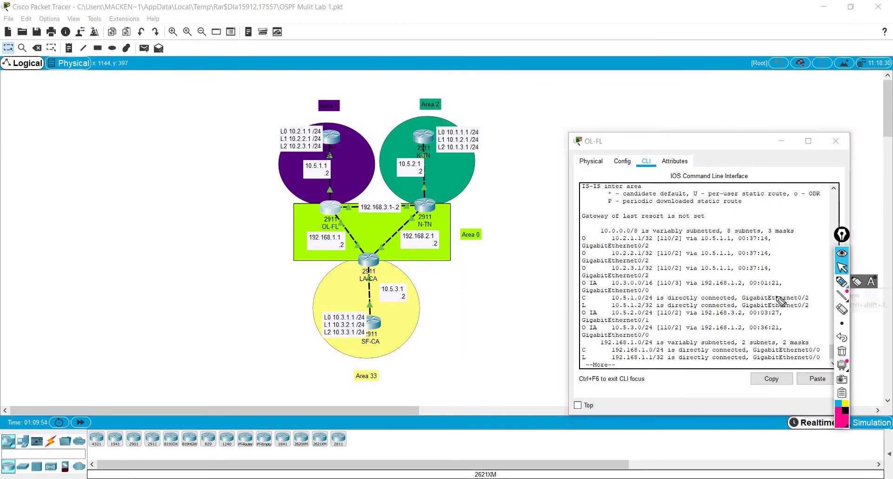
click(273, 144)
drag(274, 126, 271, 154)
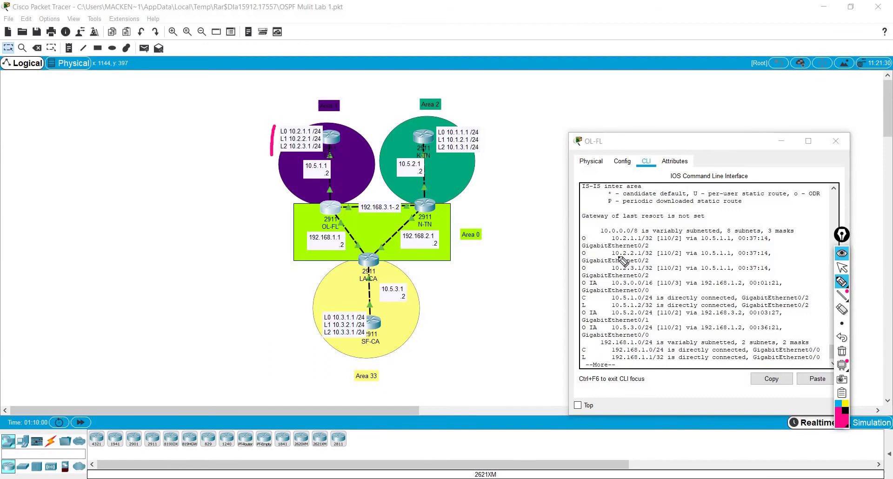
drag(616, 255, 623, 256)
click(841, 268)
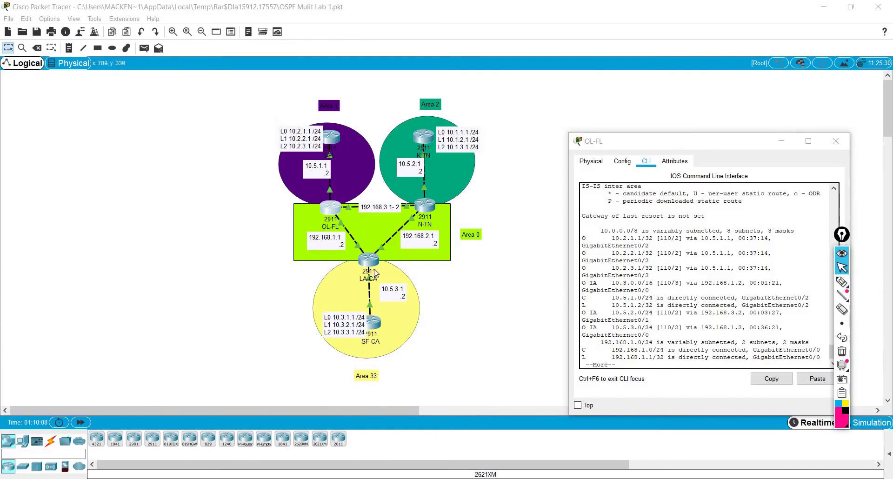
Open SF-CA's command line, display its full routing table with show ip route, and mark the 10.2.0.0/16 summary with the pen.
click(378, 325)
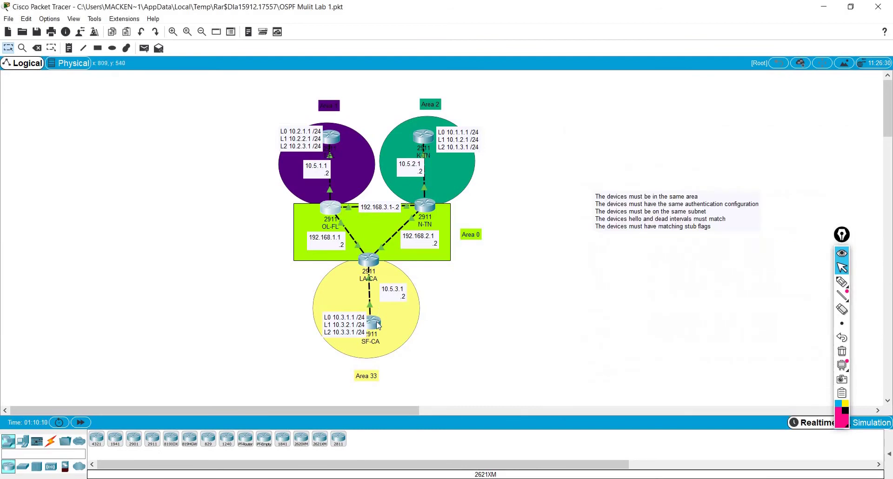
click(378, 326)
text(sho)
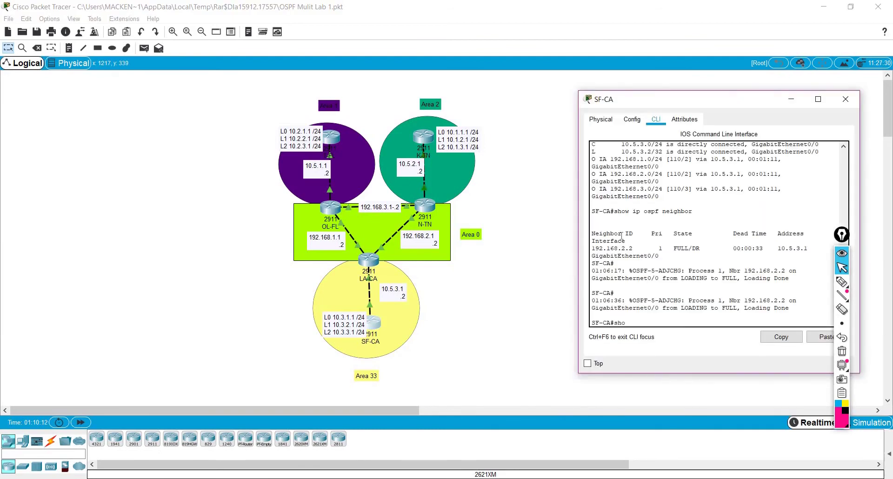
text(w ip route)
key(Return)
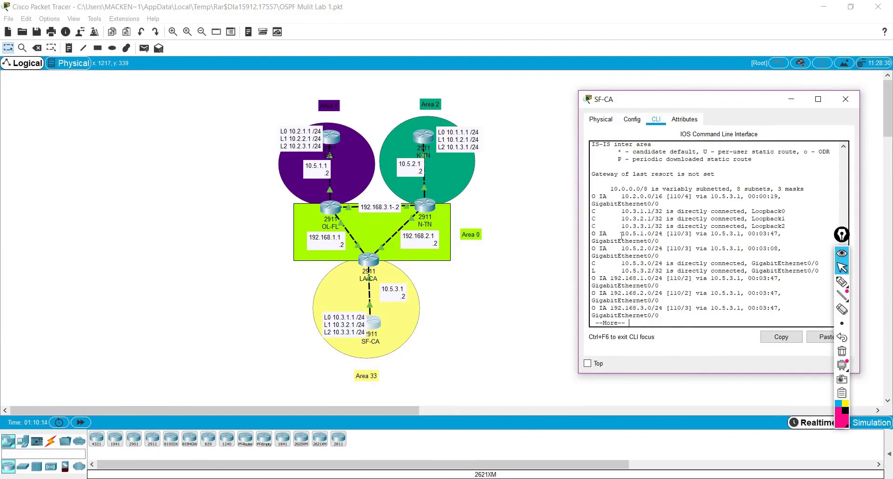
key(space)
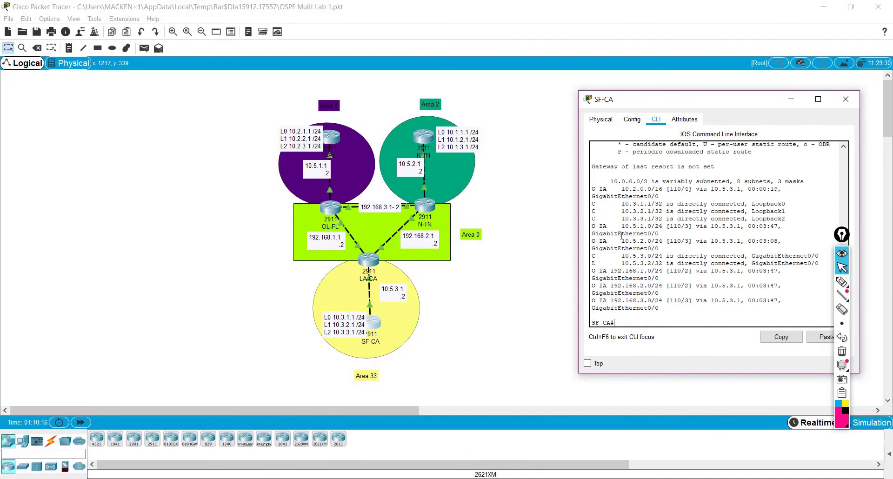
click(845, 288)
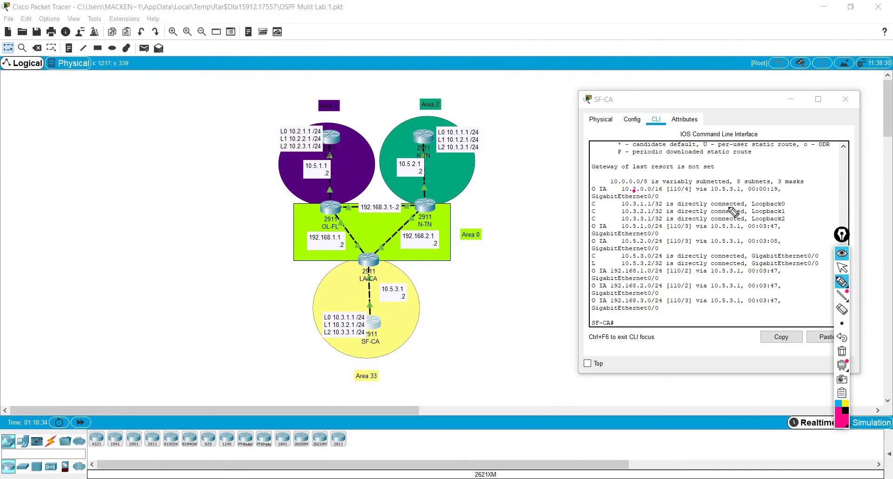
click(842, 267)
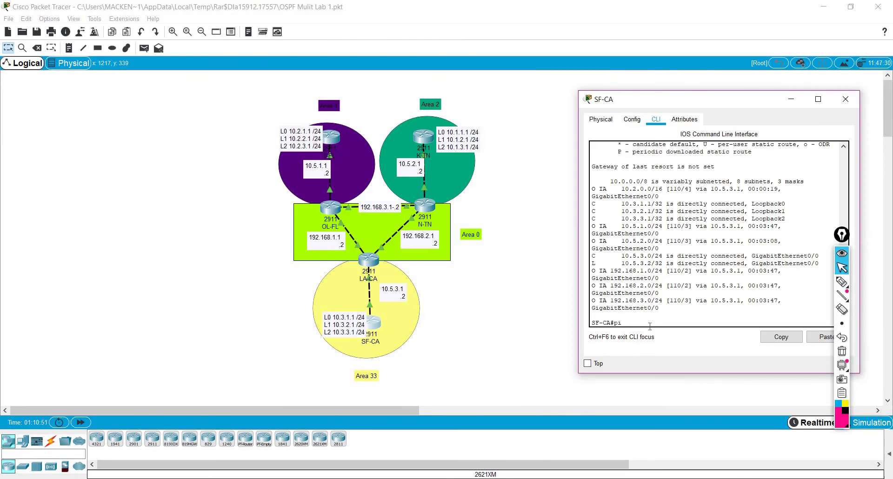
Ping 10.2.1.1 from SF-CA and trace the route to the same address.
text(ng 10.2.1.1)
key(Return)
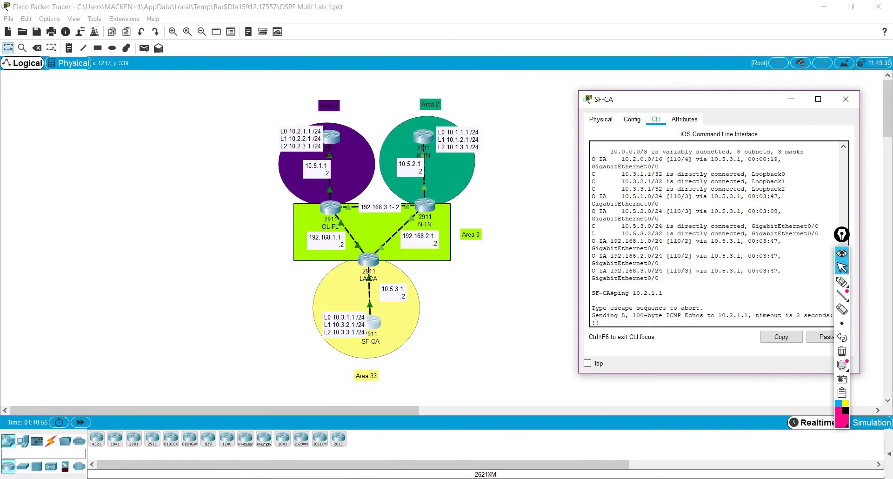
text(trac)
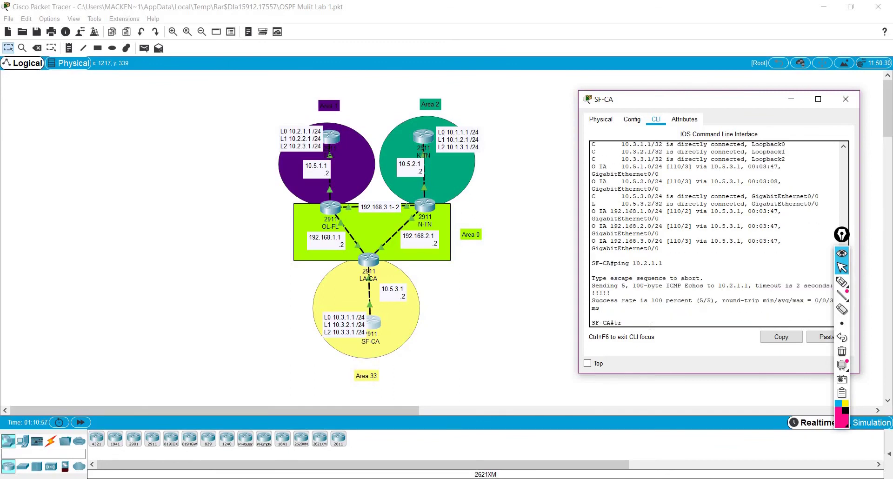
key(Tab)
text(10.2)
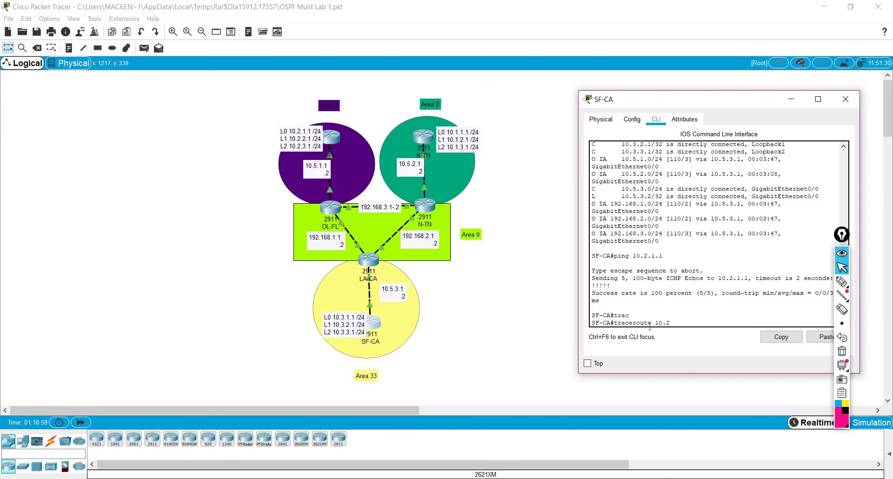
text(.1.1)
key(Return)
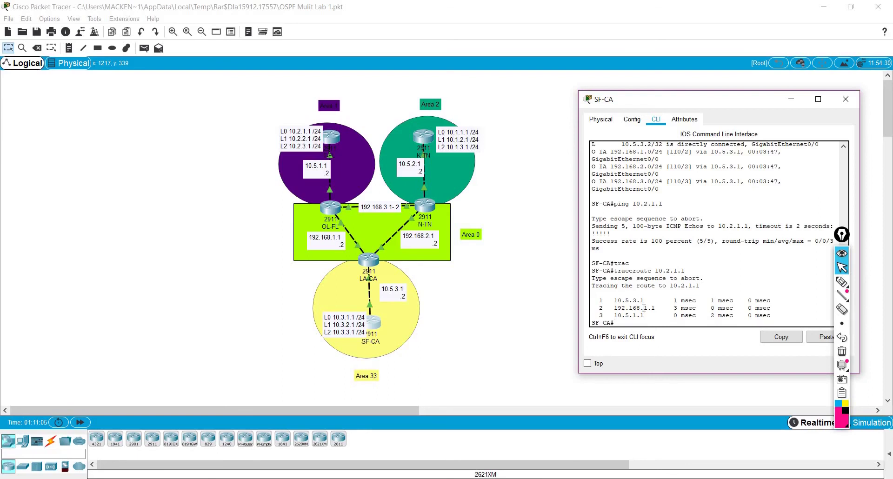
Ping the Tennessee loopback 10.1.1.1 from SF-CA.
text(ping 10.1.1.1)
key(Return)
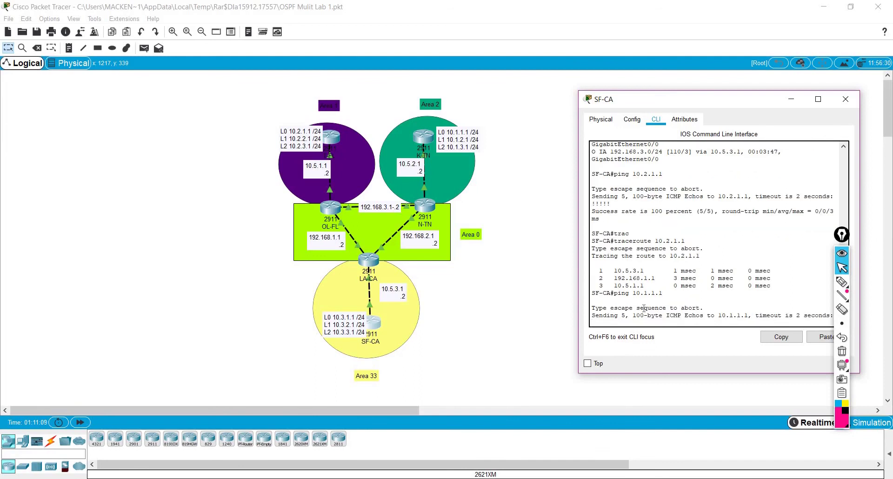